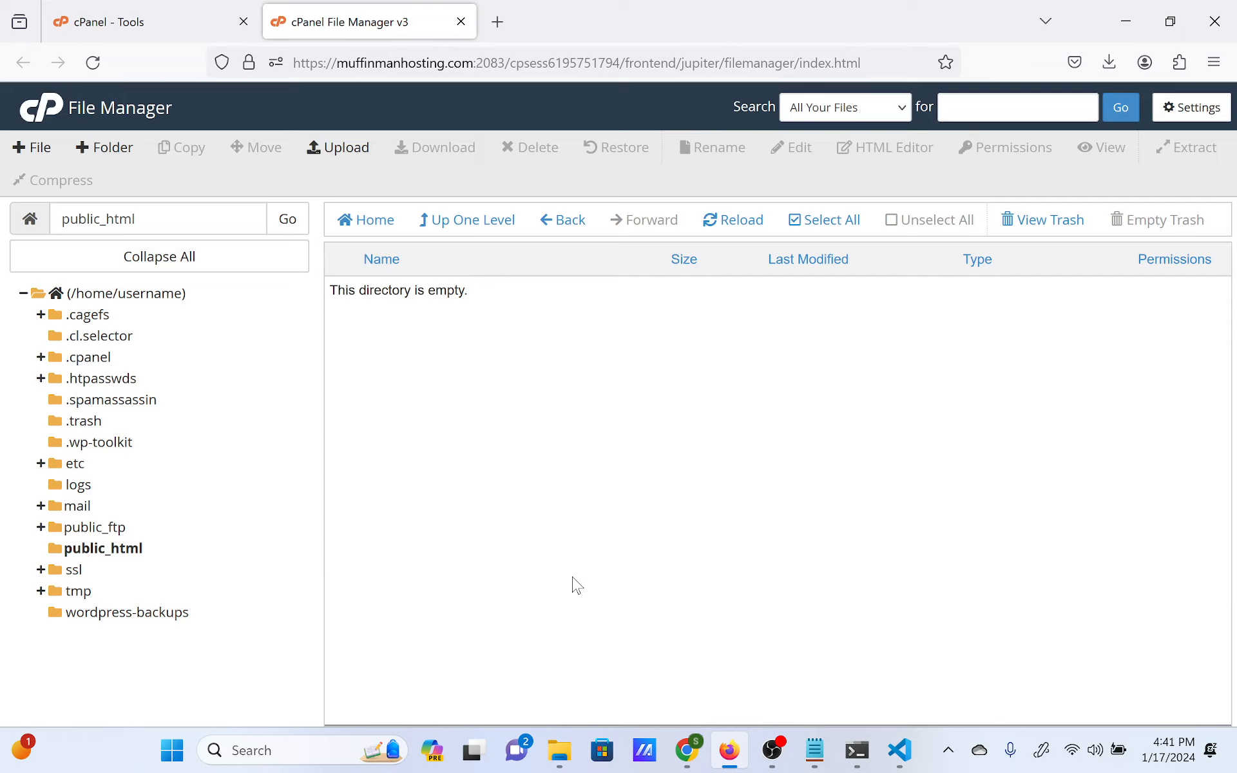
# Open reactapp.domains.muffinmanhosting.com in a new browser tab and compare the live site with the public_html folder in the file manager.
pyautogui.click(497, 25)
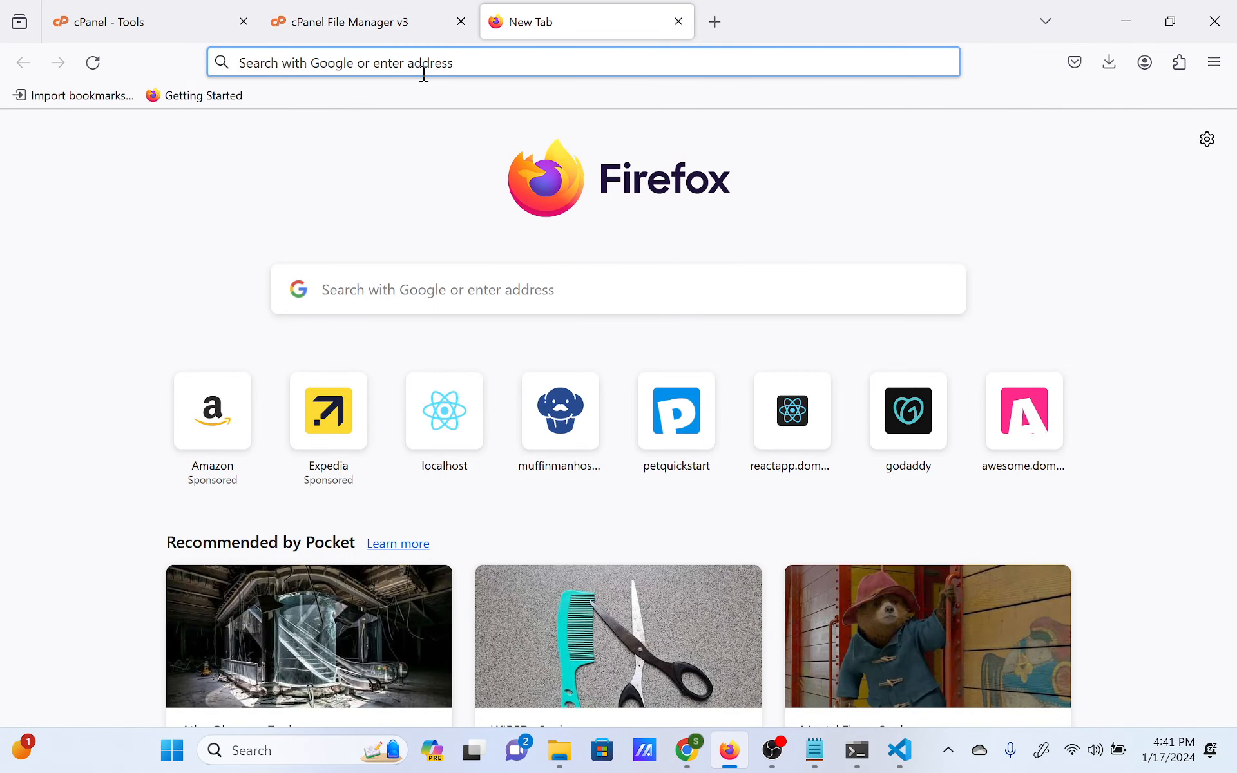
pyautogui.write('reactapp.domains.muffinmanhosting.com/')
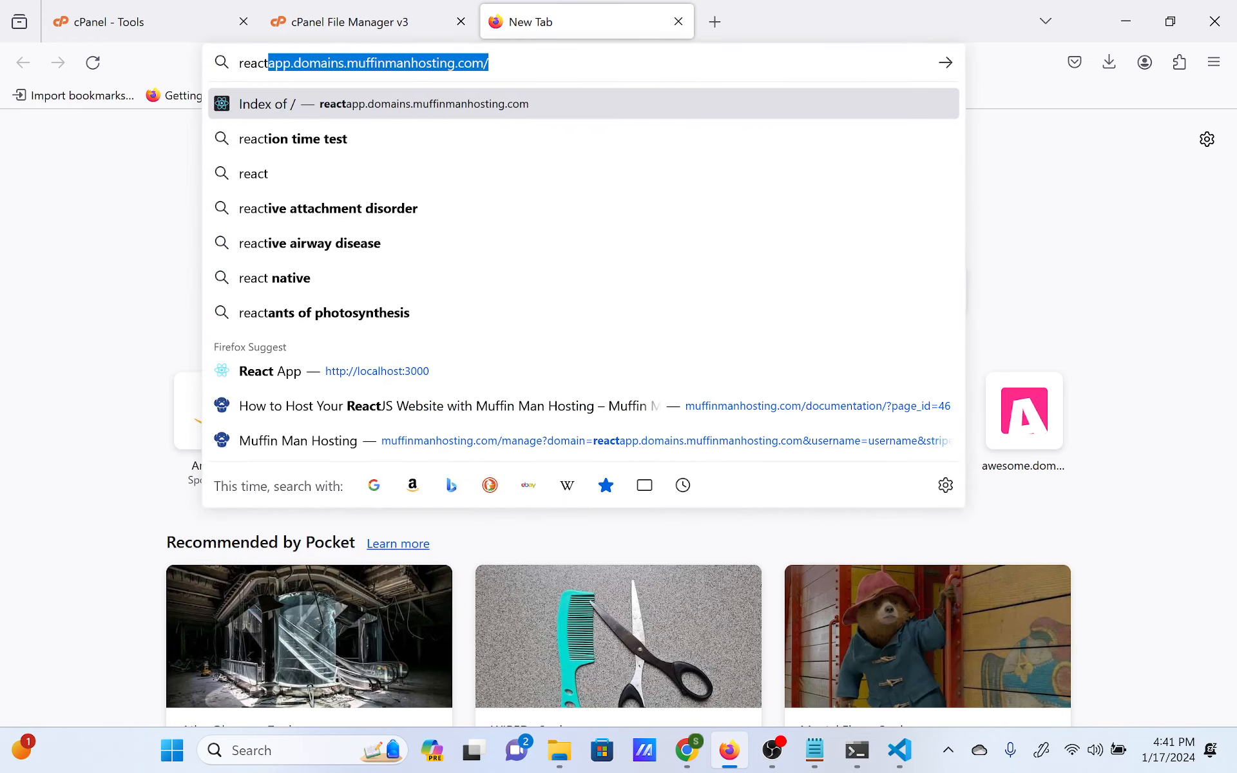
pyautogui.press('Return')
pyautogui.moveTo(214, 173); pyautogui.dragTo(11, 95)
pyautogui.click(11, 95)
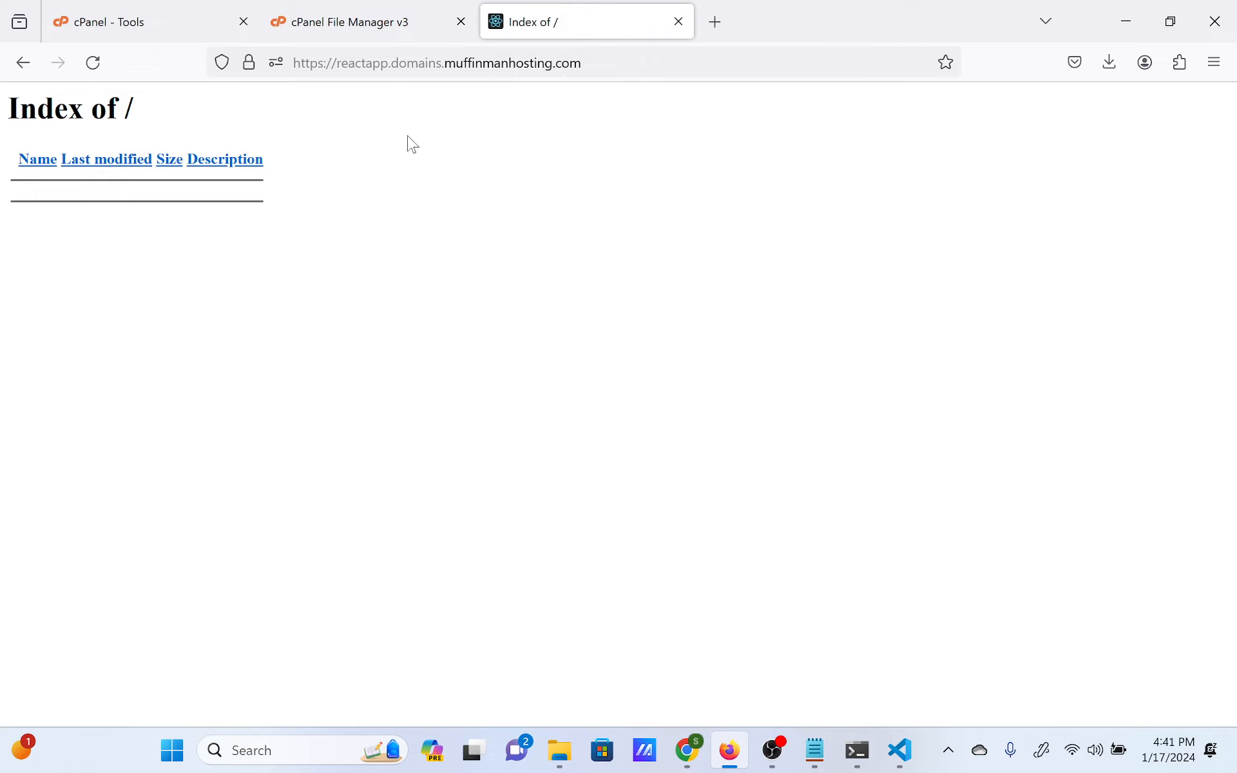
pyautogui.click(331, 20)
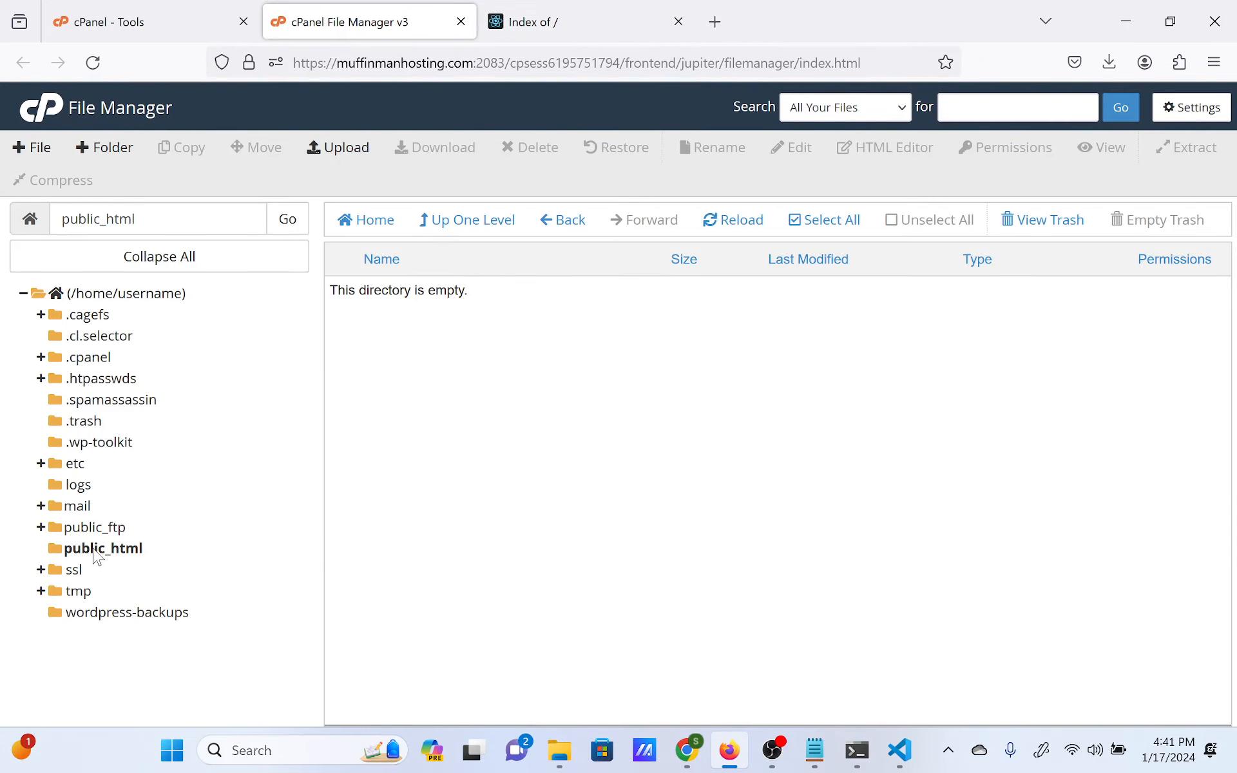
pyautogui.click(555, 19)
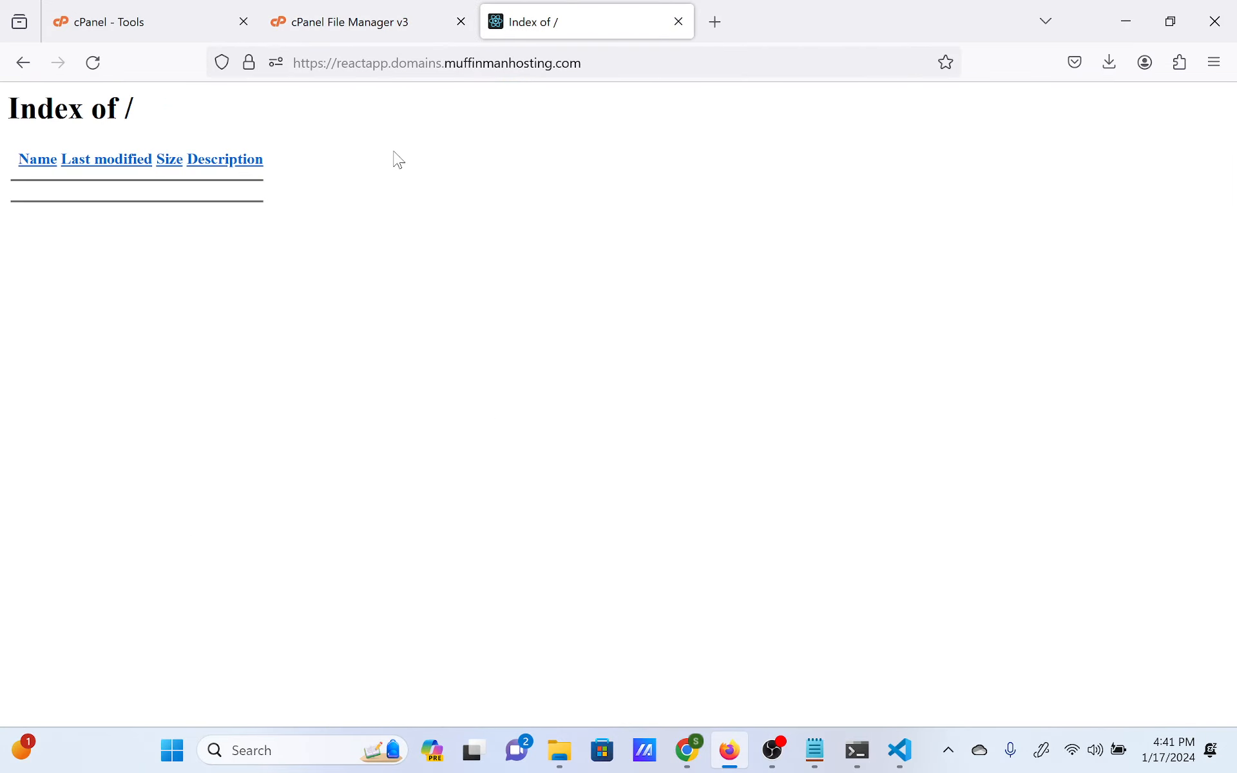
pyautogui.click(329, 25)
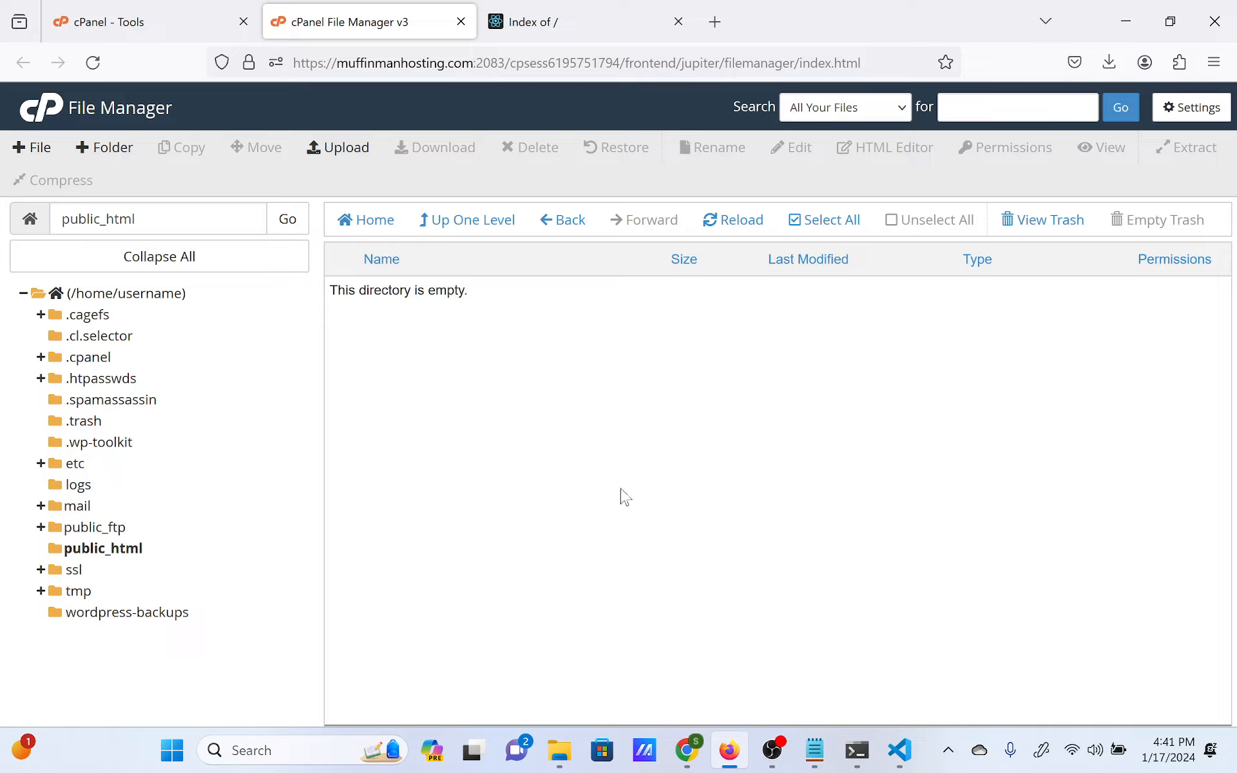
# Switch to File Explorer and examine the website files inside the spering-html folder of example_html_website.
pyautogui.moveTo(572, 742)
pyautogui.click(644, 635)
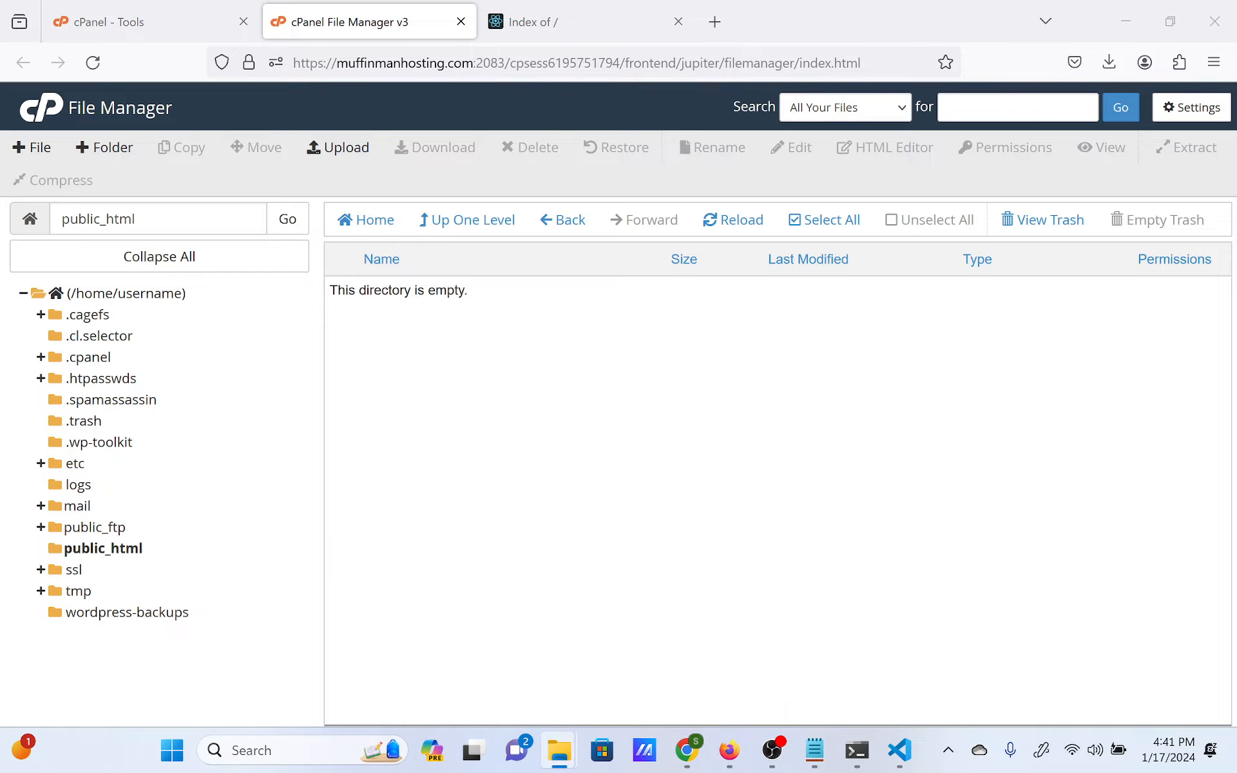
pyautogui.moveTo(0, 425); pyautogui.dragTo(489, 57)
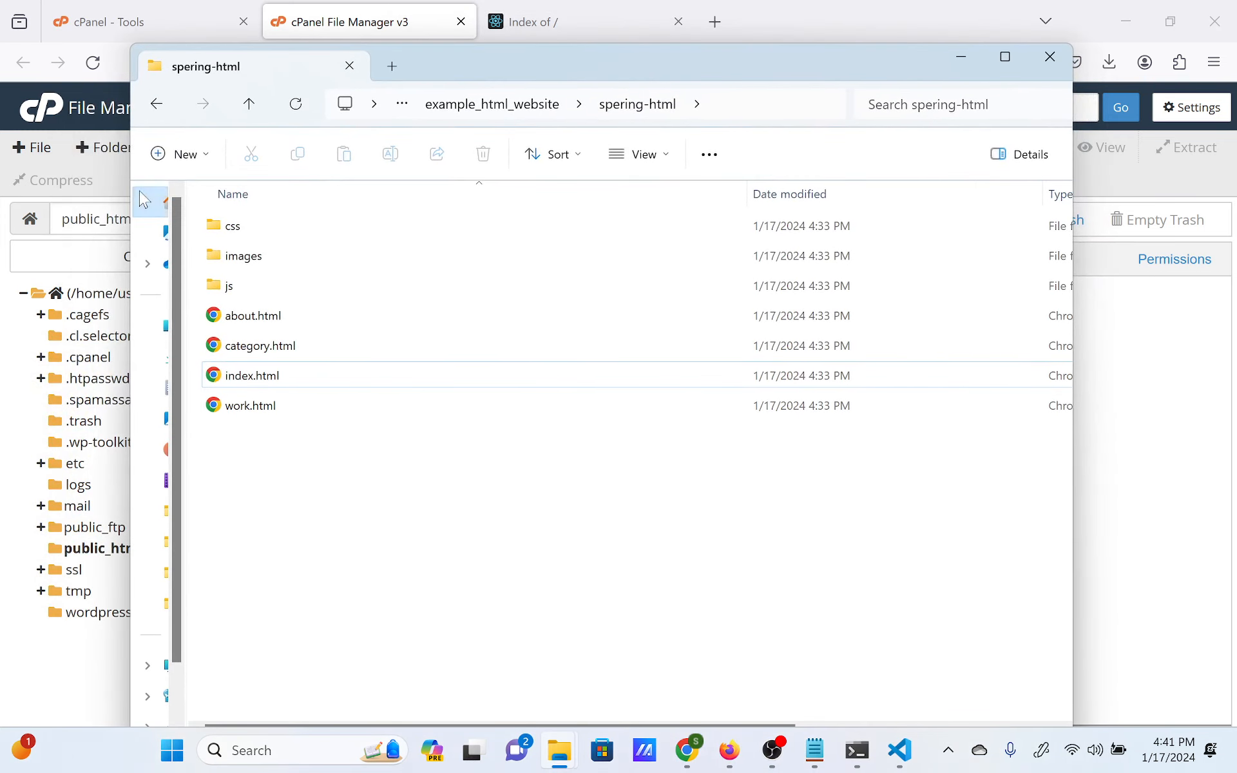
pyautogui.click(156, 105)
pyautogui.rightClick(255, 232)
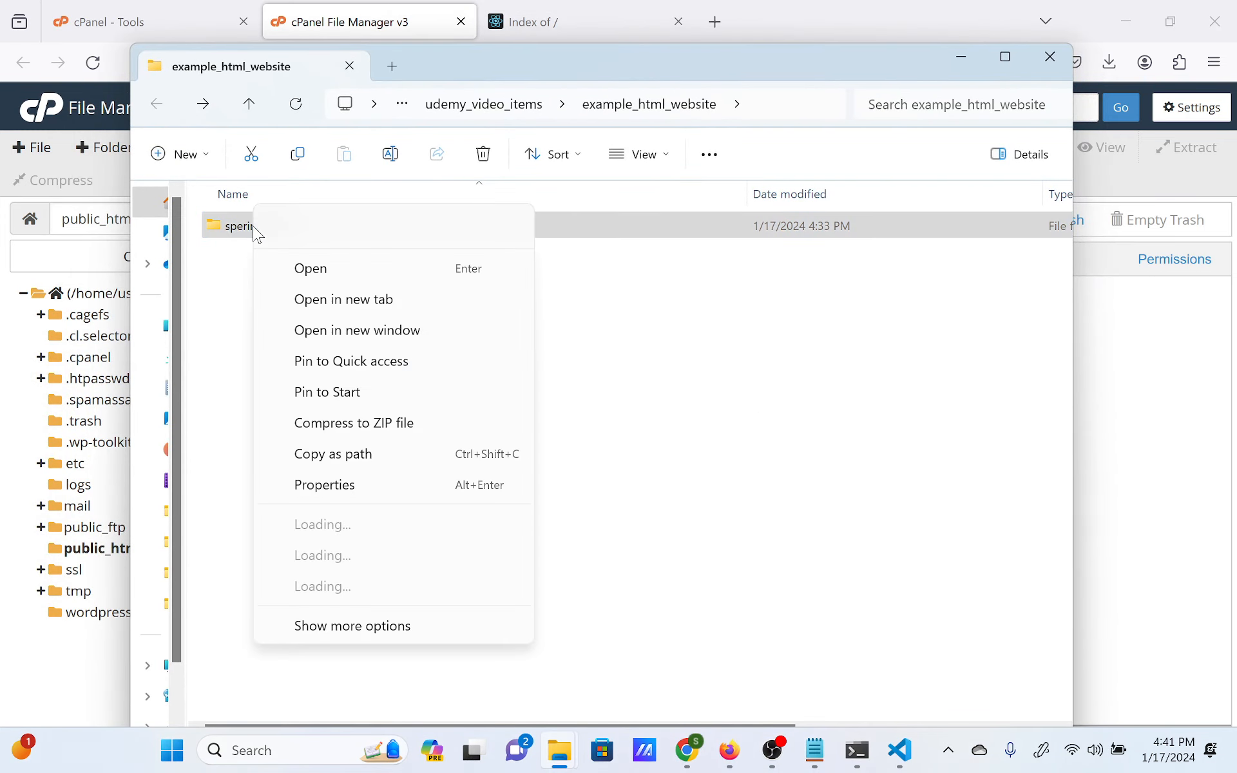
pyautogui.click(260, 229)
pyautogui.doubleClick(259, 230)
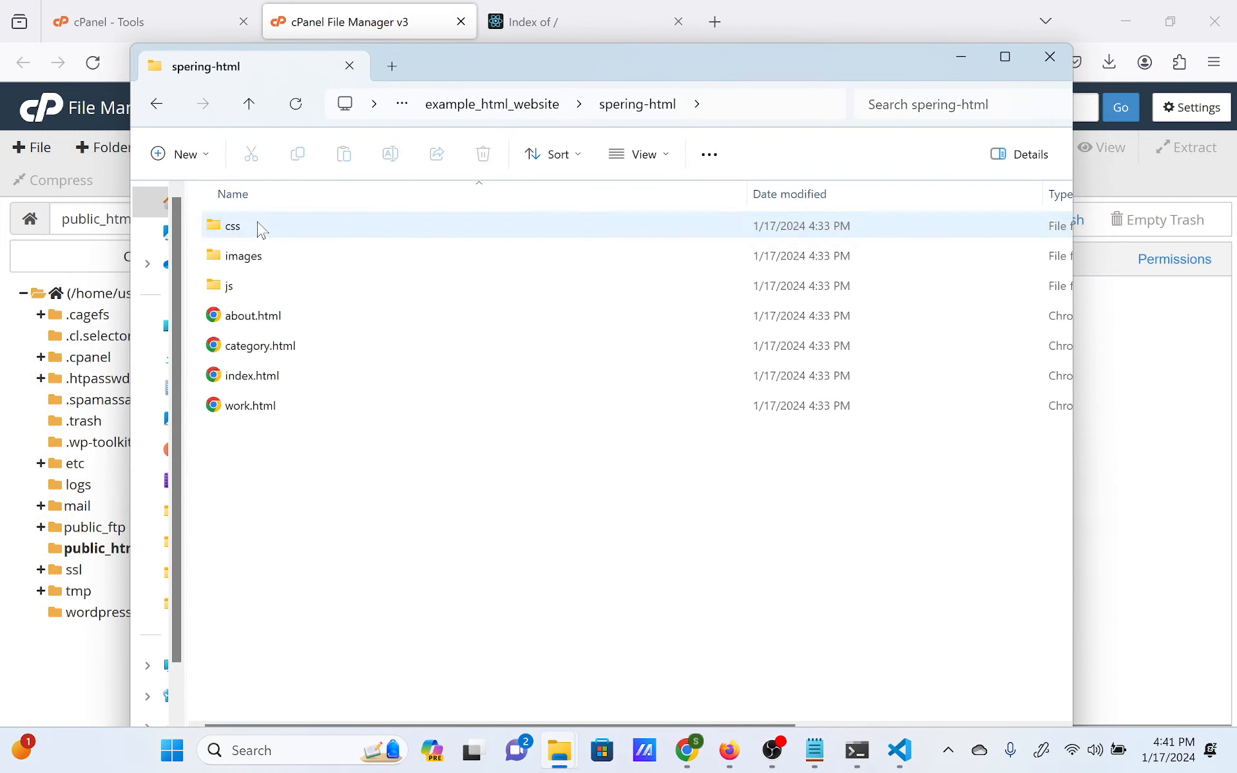
pyautogui.moveTo(272, 433); pyautogui.dragTo(258, 223)
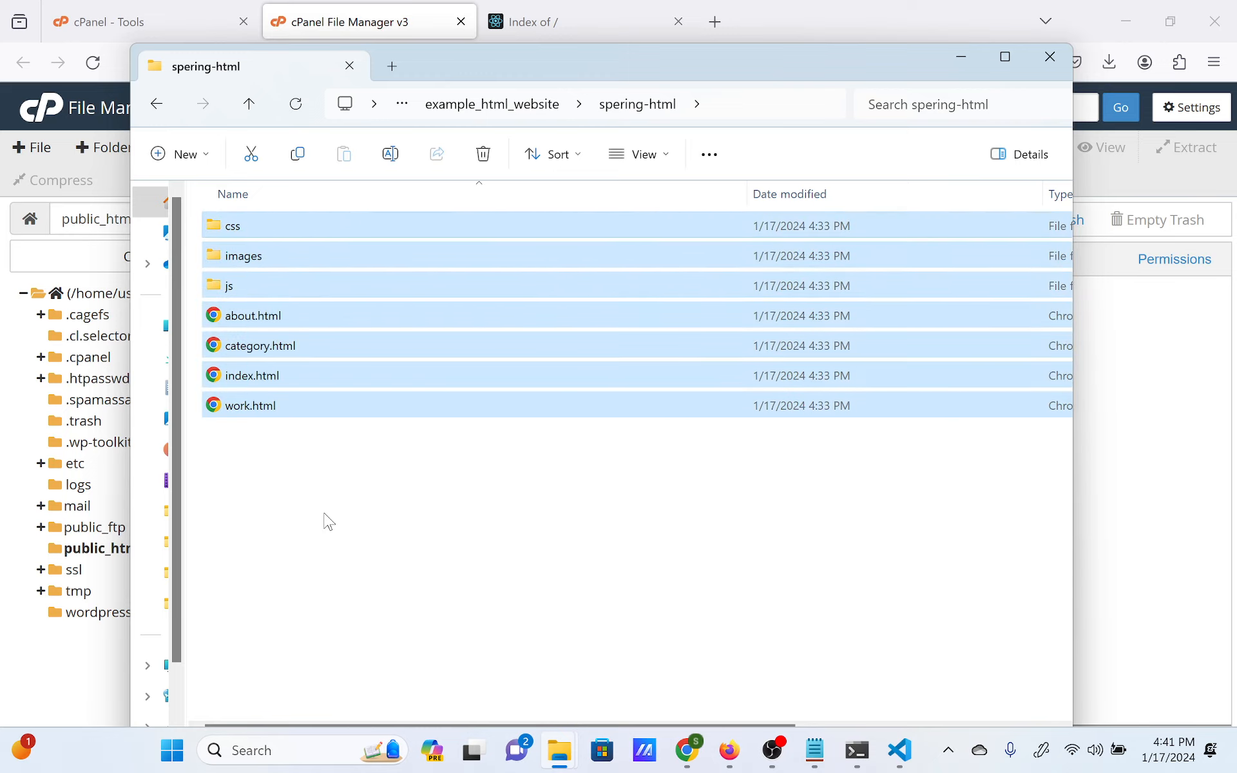
pyautogui.click(327, 520)
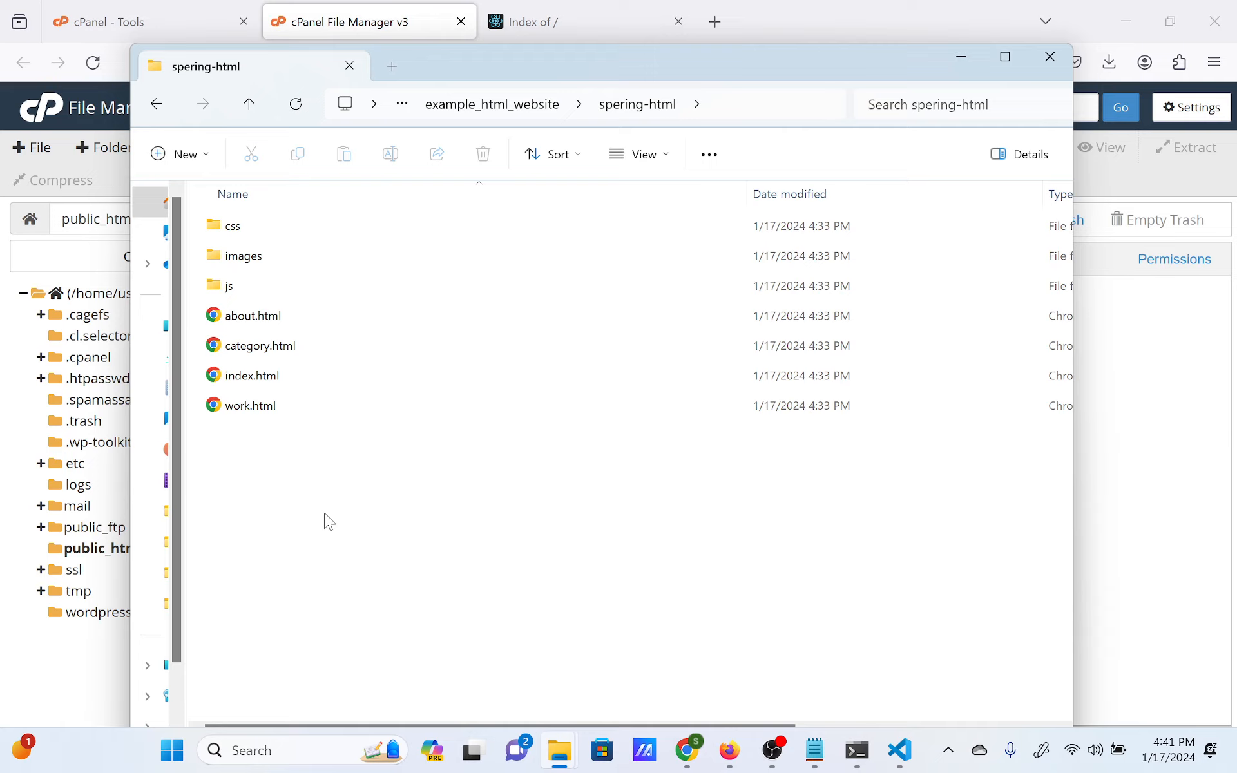
# Preview the local index.html from the spering-html folder in Chrome, look over the page, and close it.
pyautogui.doubleClick(295, 384)
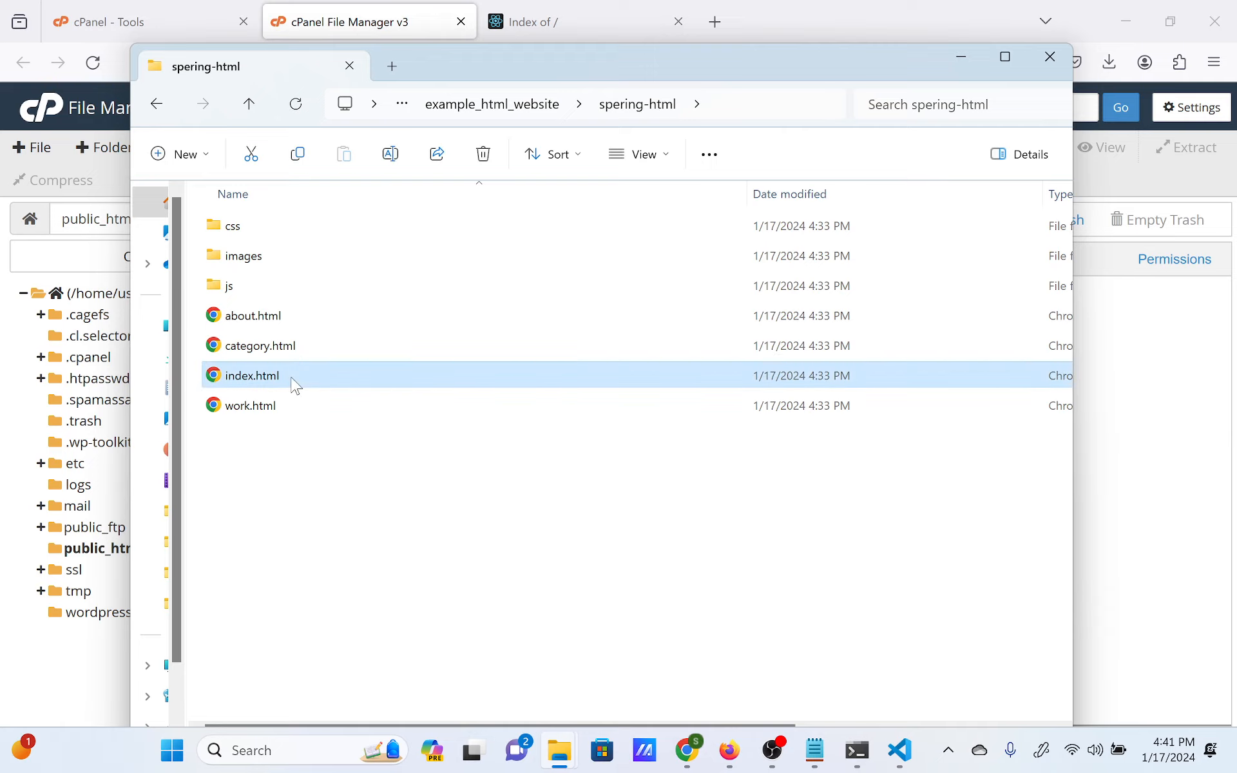
pyautogui.moveTo(547, 766); pyautogui.dragTo(713, 130)
pyautogui.click(1098, 141)
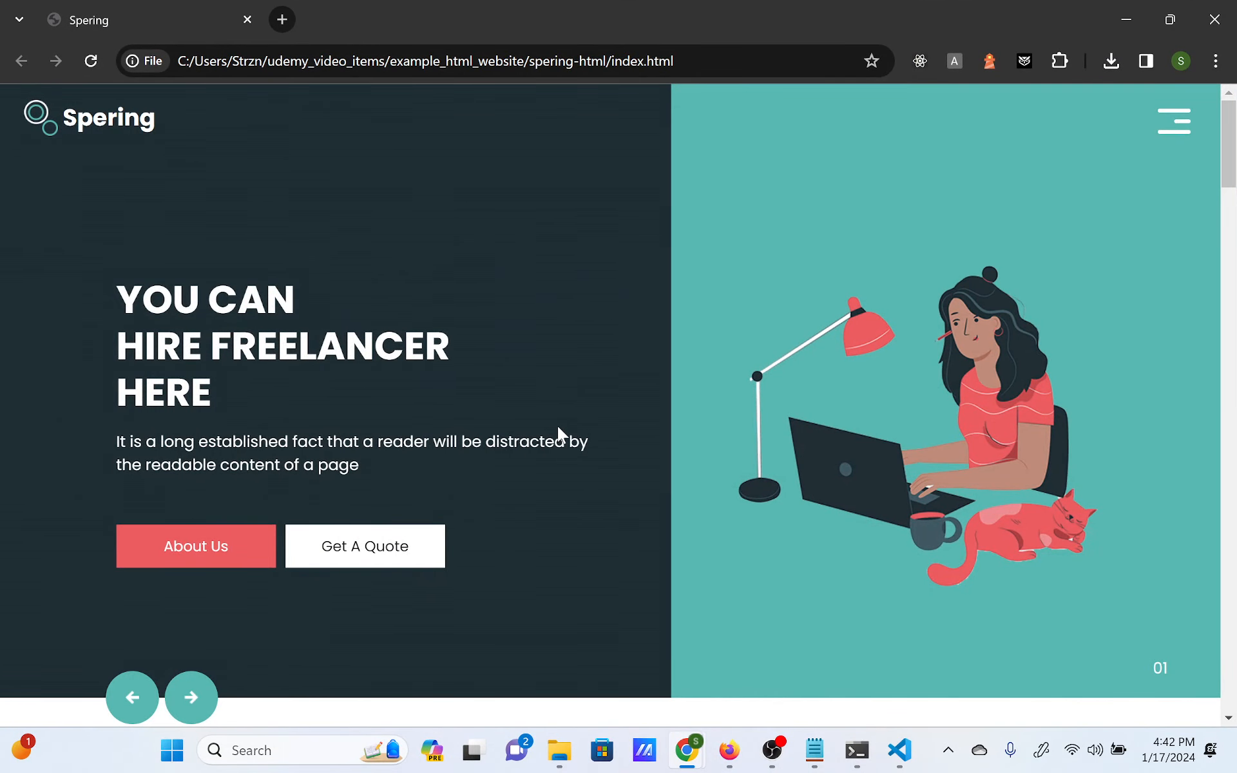
pyautogui.scroll(-5, 537, 477)
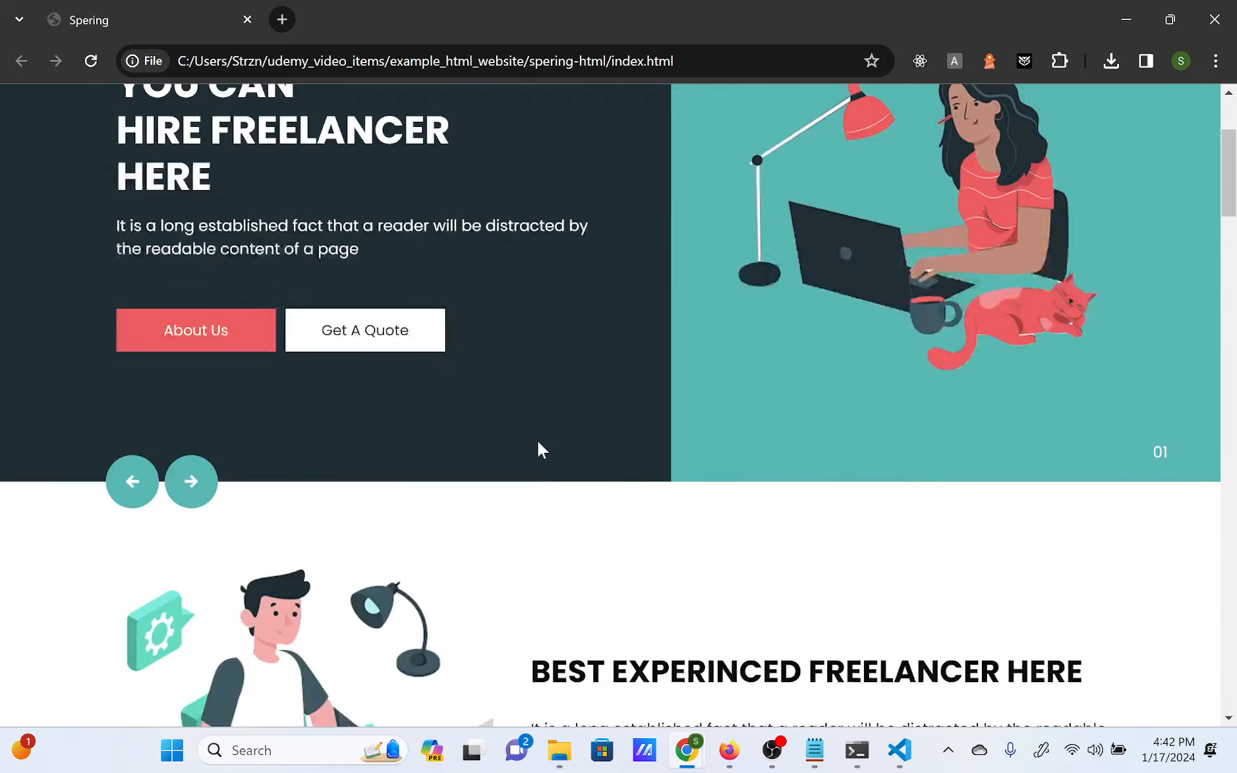
pyautogui.scroll(5, 542, 449)
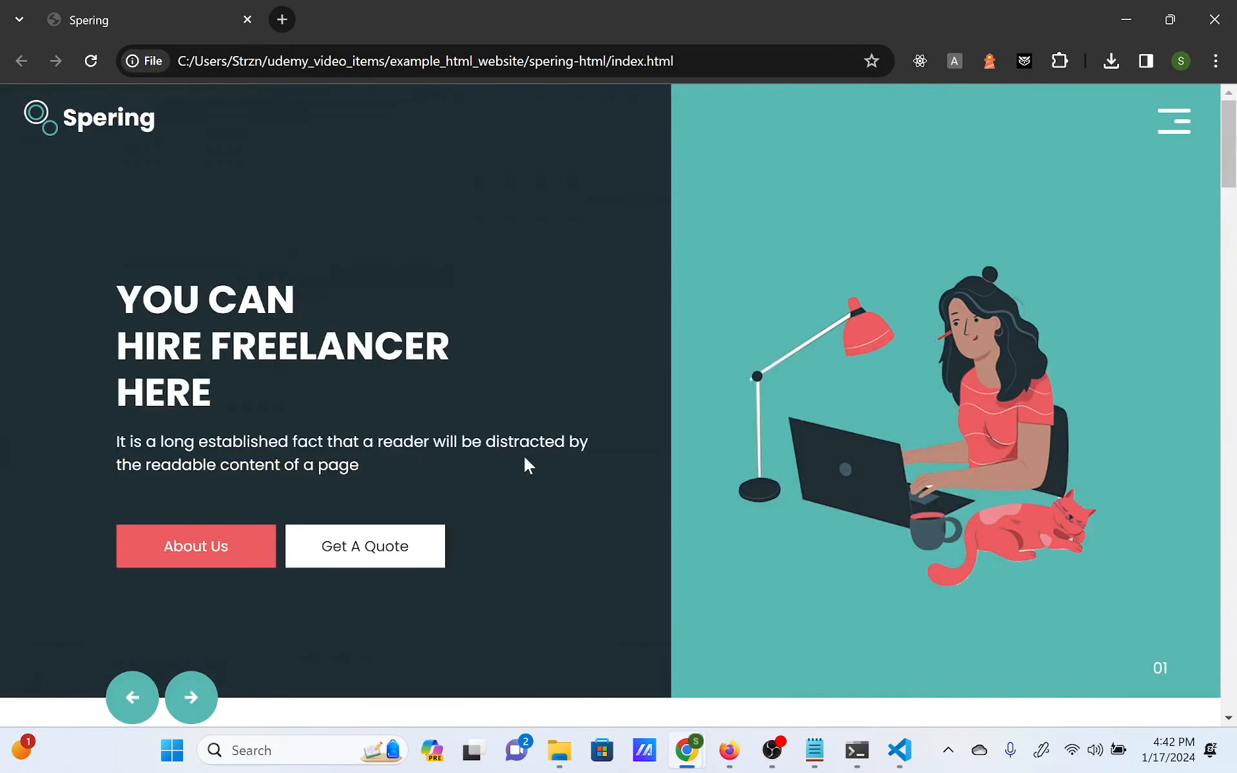
pyautogui.click(247, 20)
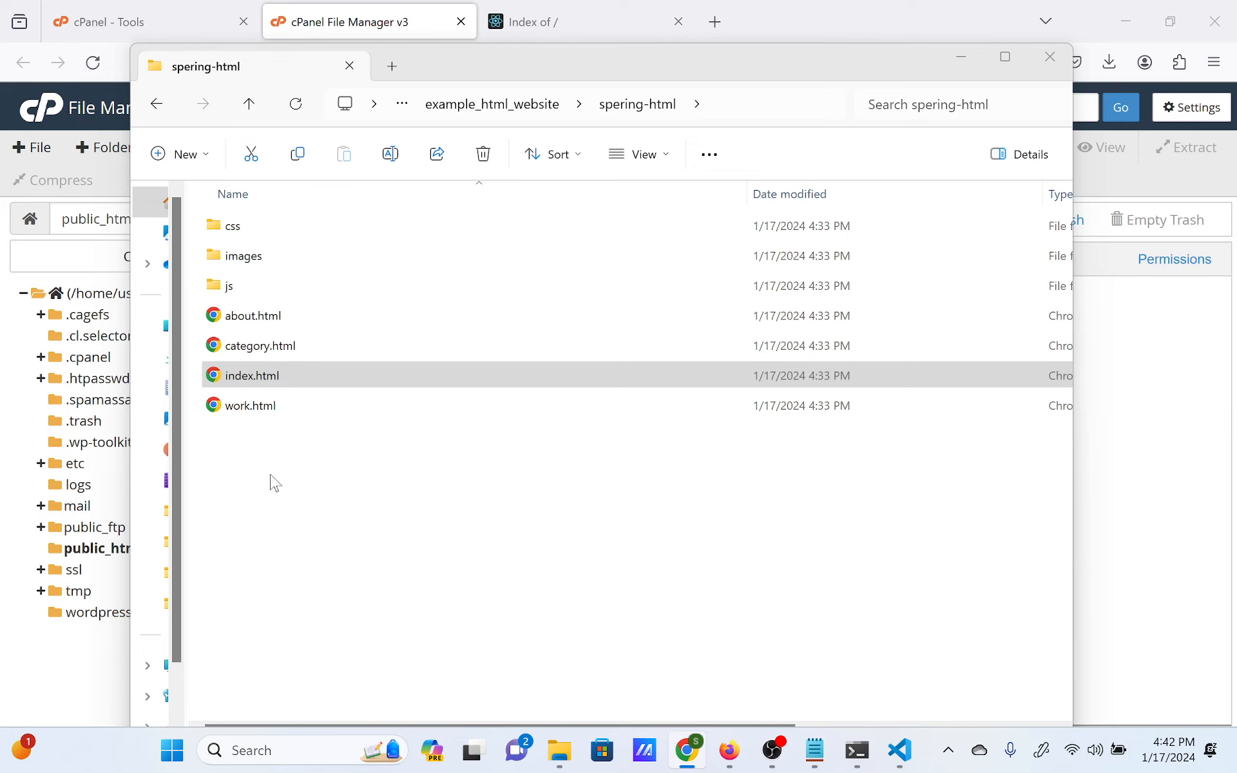
# Compress the spering-html folder into a ZIP file named spering-html.zip inside example_html_website.
pyautogui.click(156, 103)
pyautogui.rightClick(319, 229)
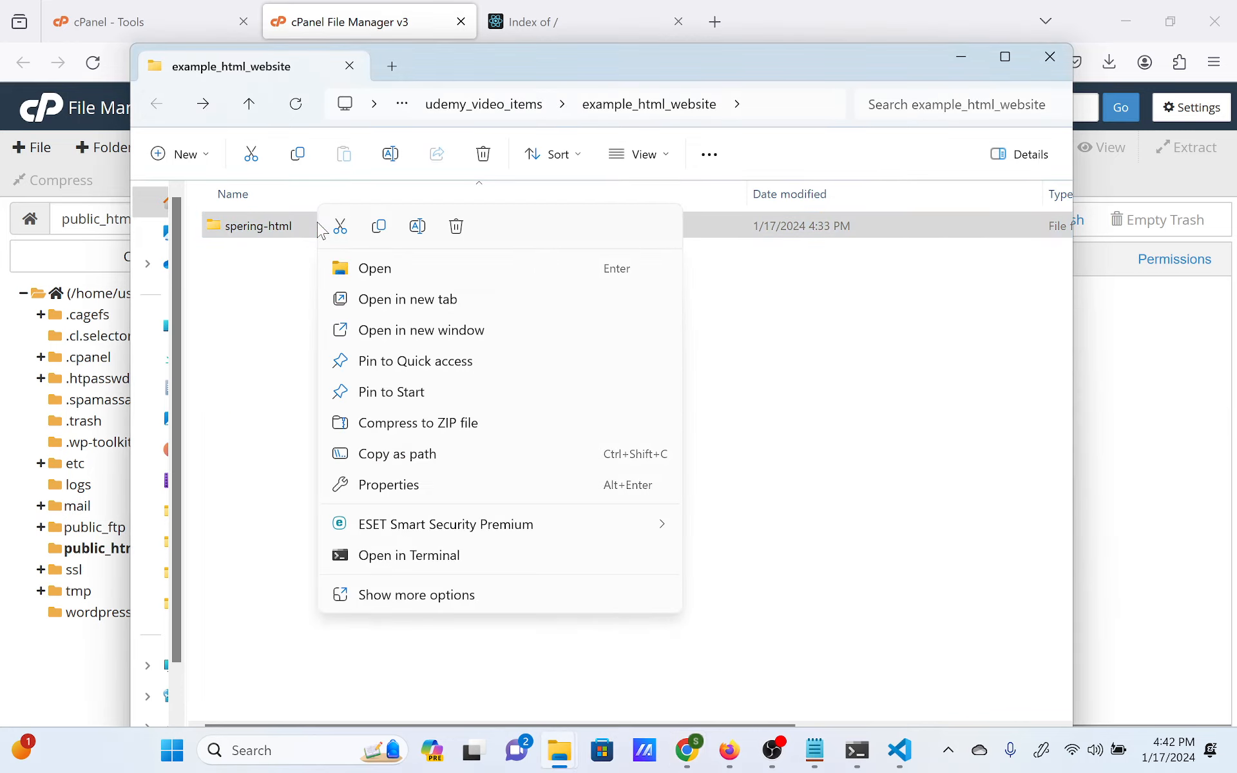
pyautogui.click(418, 422)
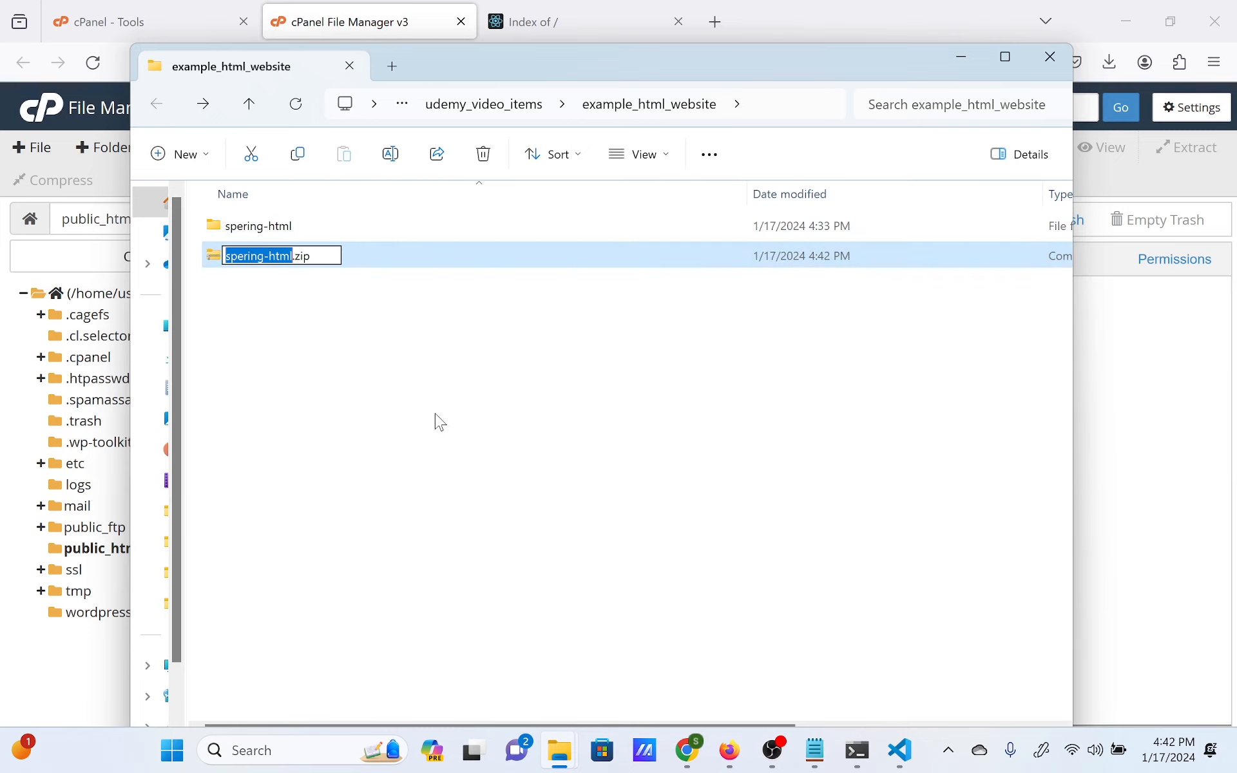
pyautogui.click(318, 367)
# Upload spering-html.zip from File Explorer to /home/username/public_html in cPanel File Manager and return to that folder.
pyautogui.click(961, 56)
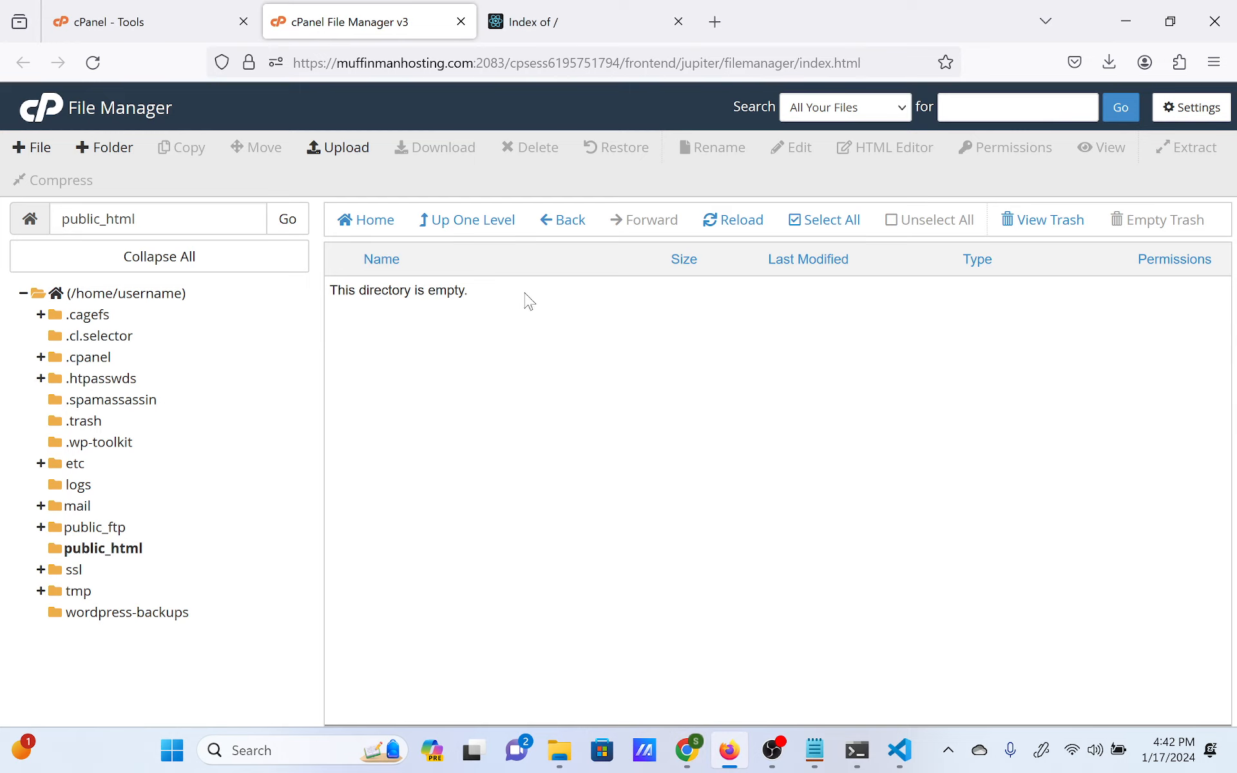
pyautogui.click(343, 152)
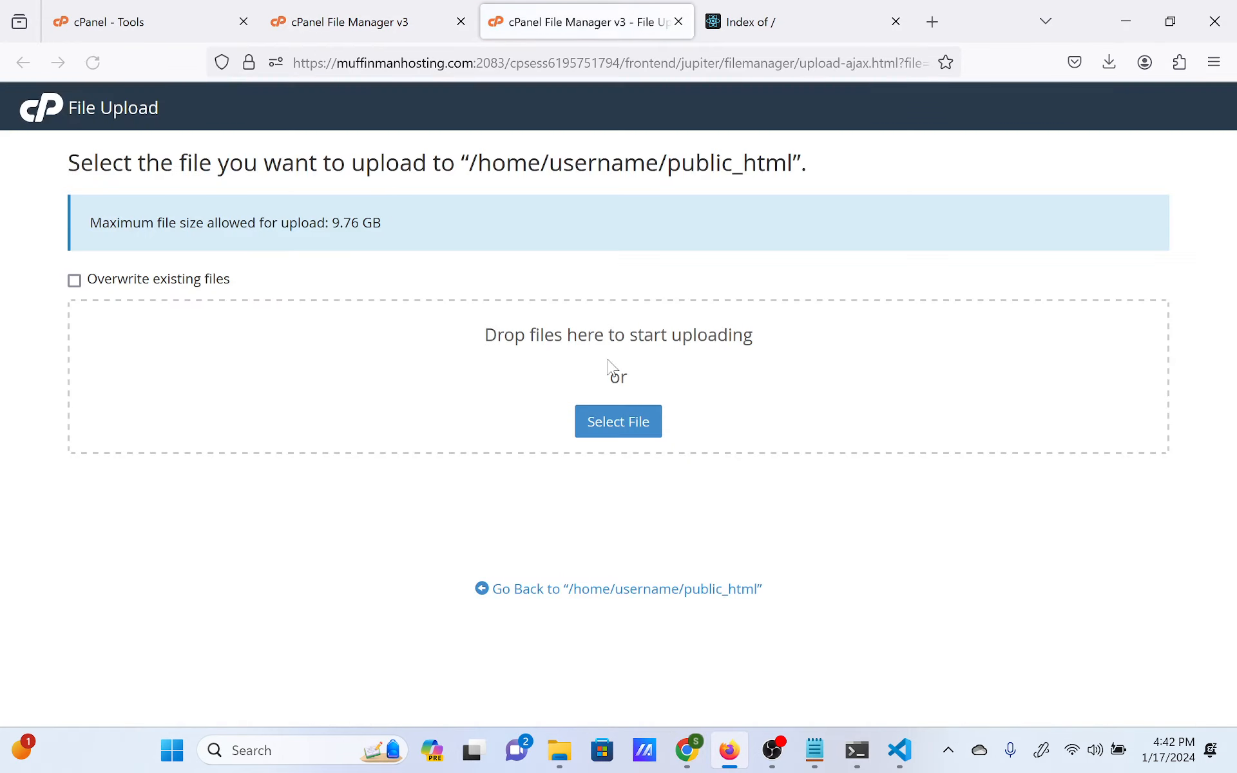
pyautogui.moveTo(559, 751)
pyautogui.click(620, 601)
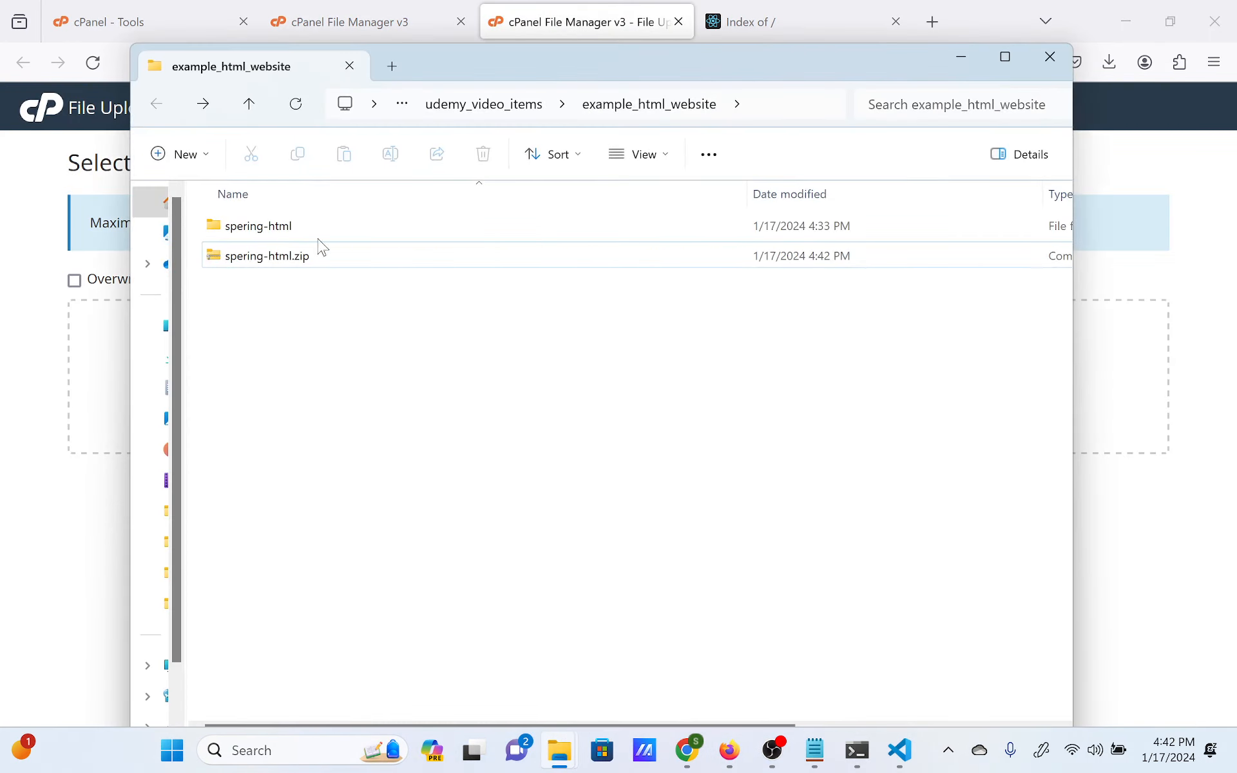
pyautogui.moveTo(442, 71); pyautogui.dragTo(864, 293)
pyautogui.moveTo(728, 486); pyautogui.dragTo(419, 415)
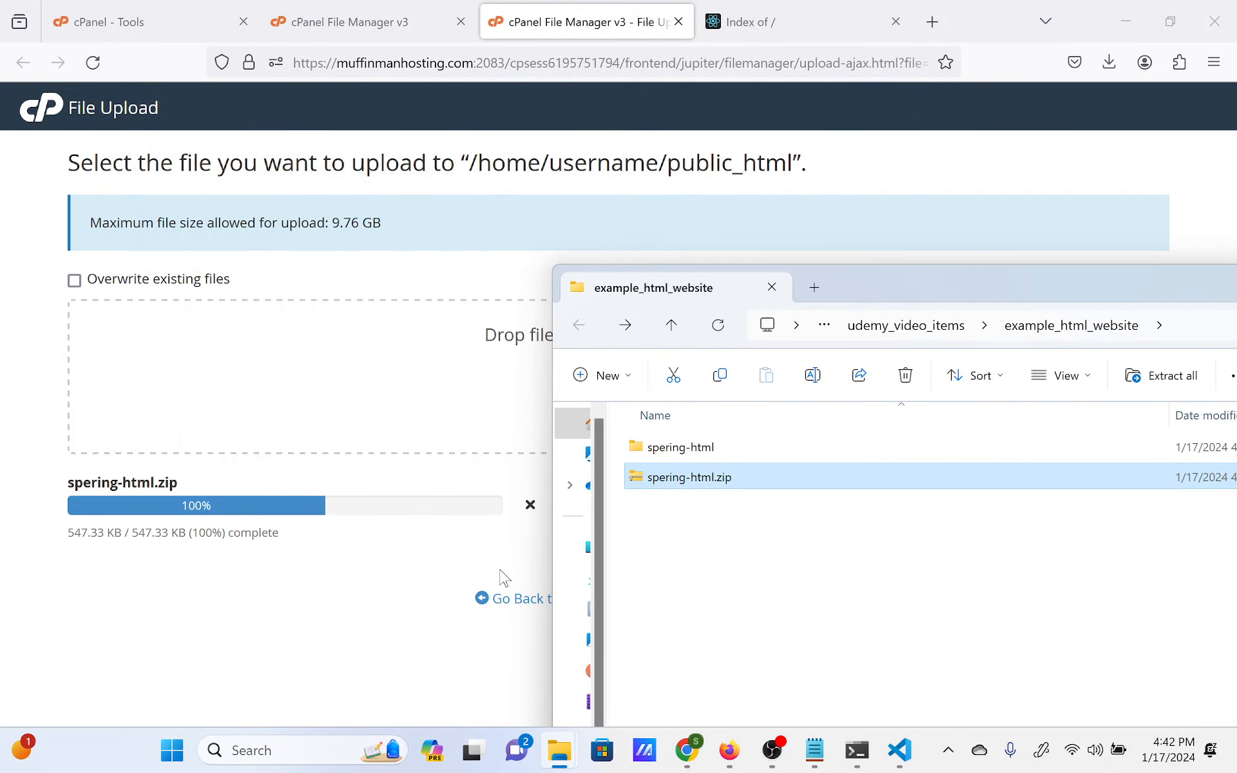
pyautogui.moveTo(1011, 294); pyautogui.dragTo(555, 156)
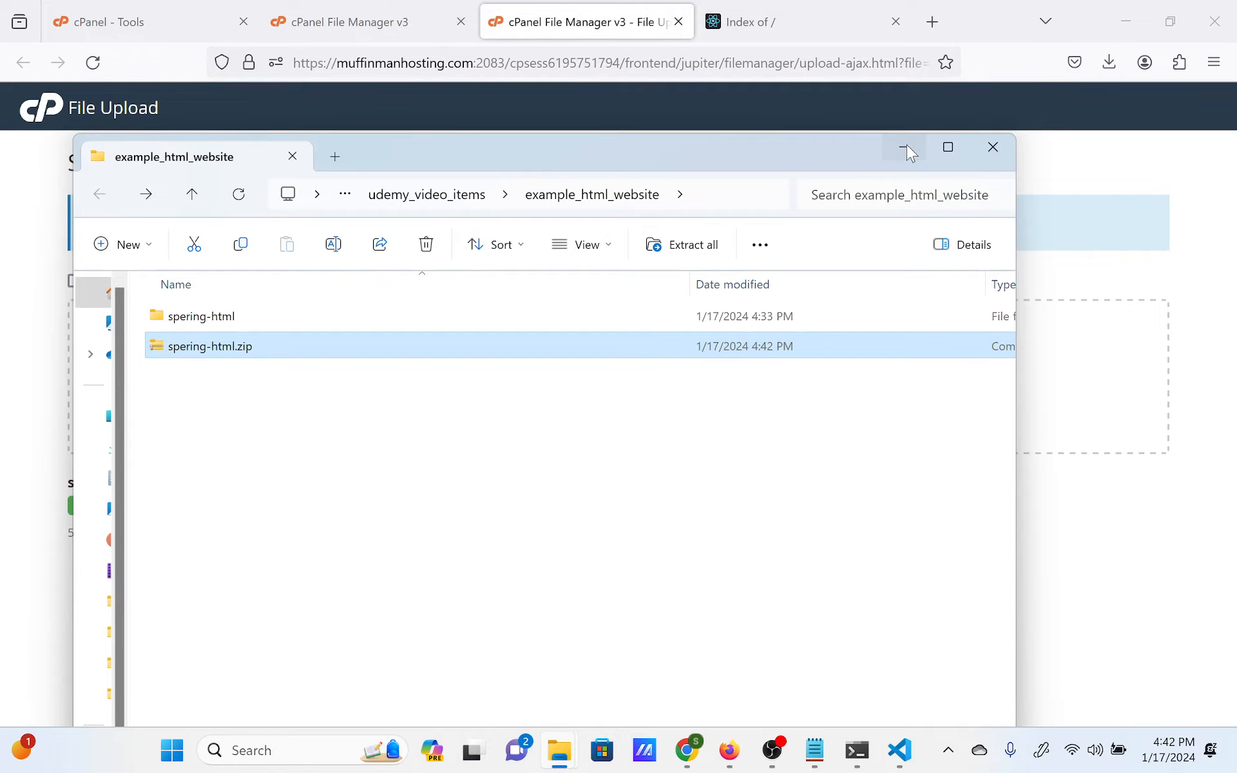
pyautogui.click(903, 145)
pyautogui.click(628, 599)
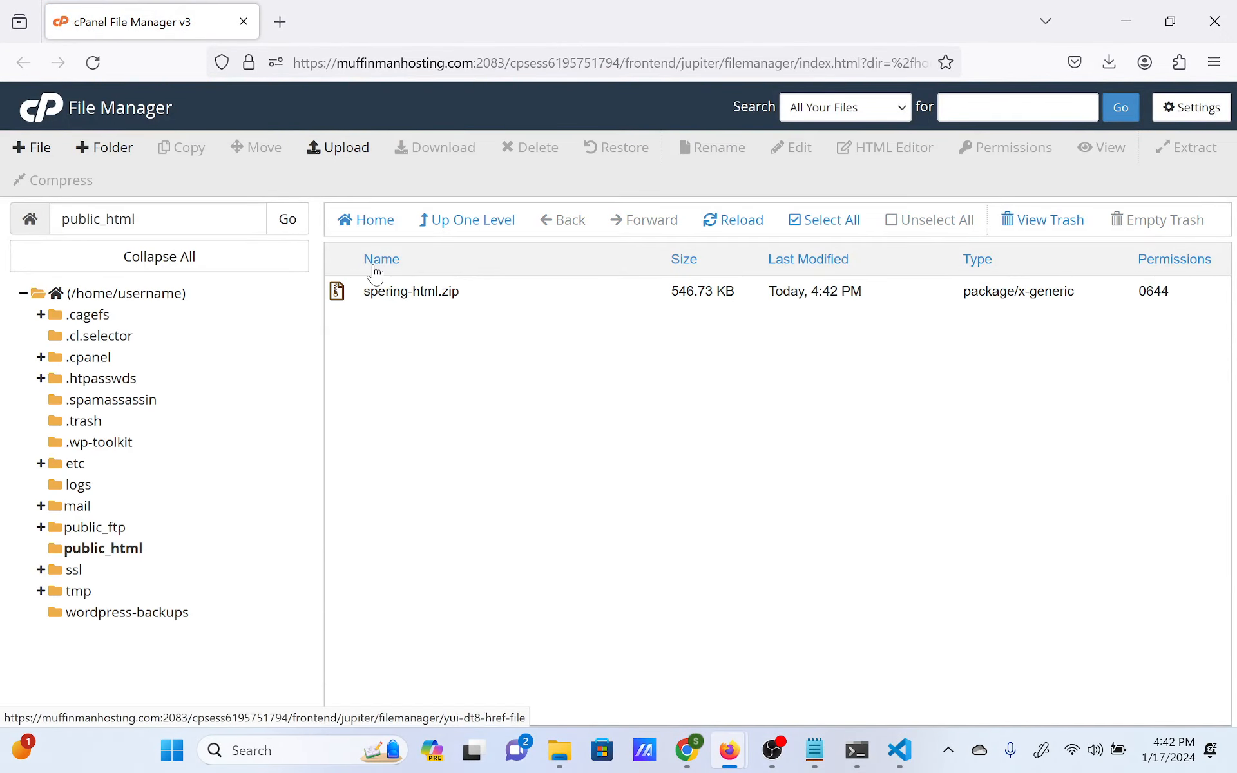
# Extract spering-html.zip into /public_html and dismiss the extraction results.
pyautogui.click(405, 290)
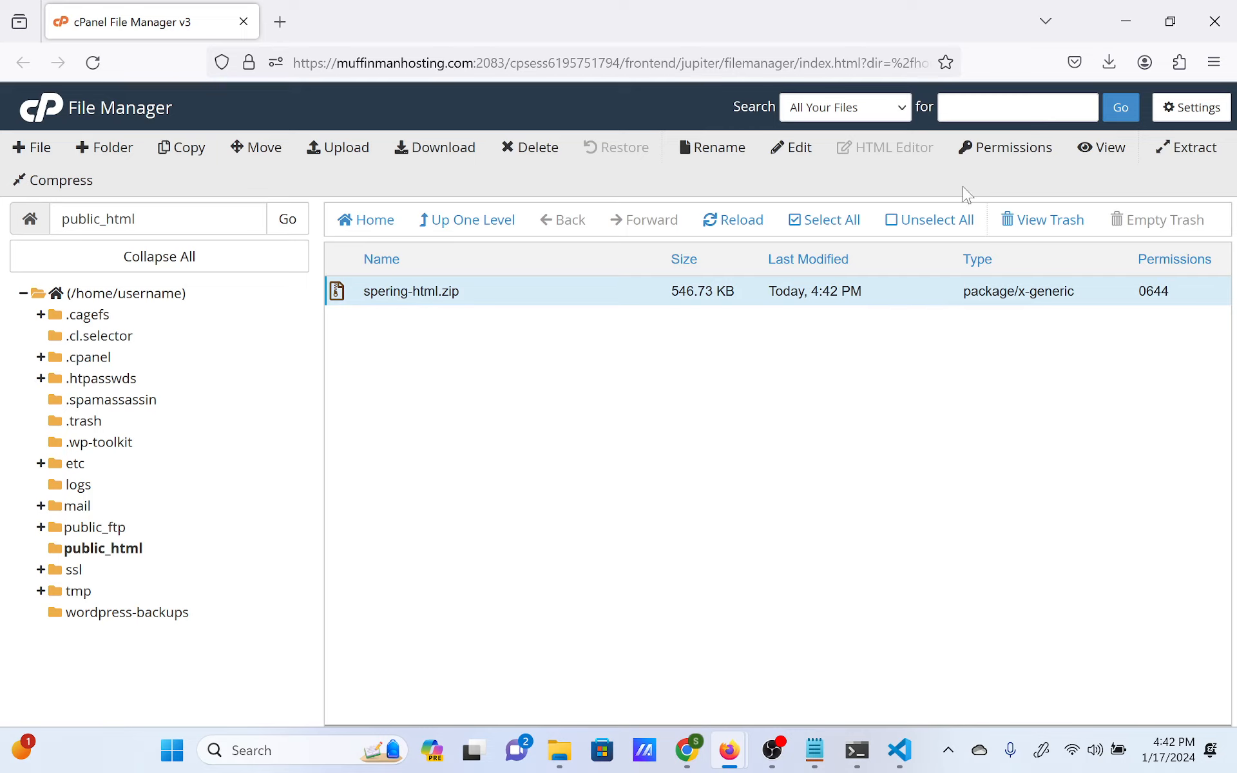
pyautogui.click(1178, 152)
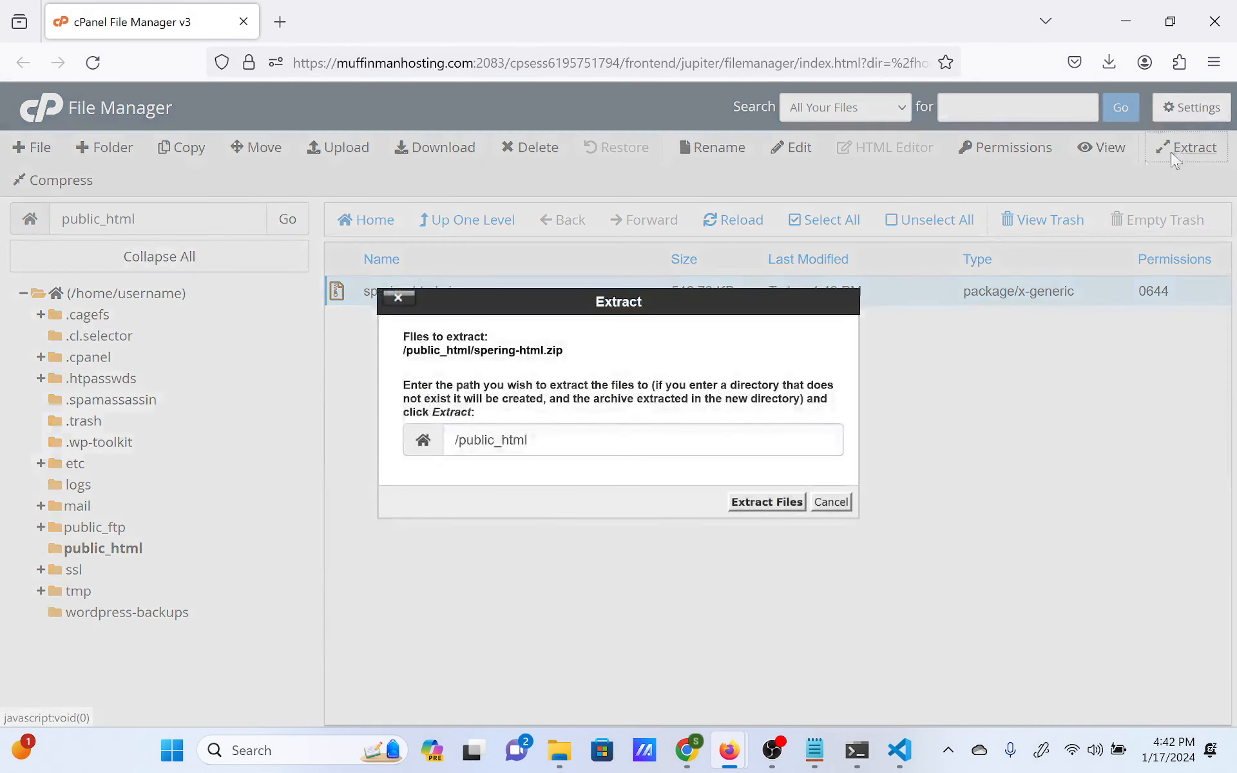
pyautogui.click(750, 505)
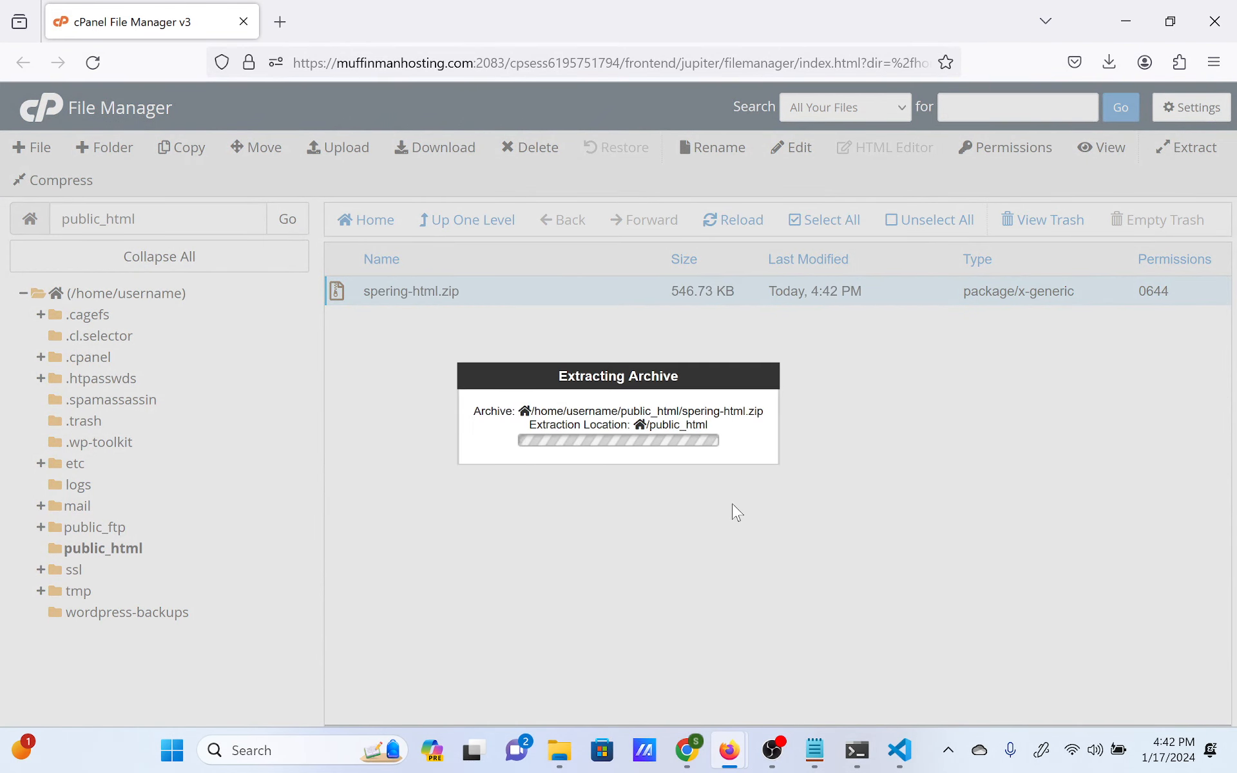
pyautogui.click(931, 601)
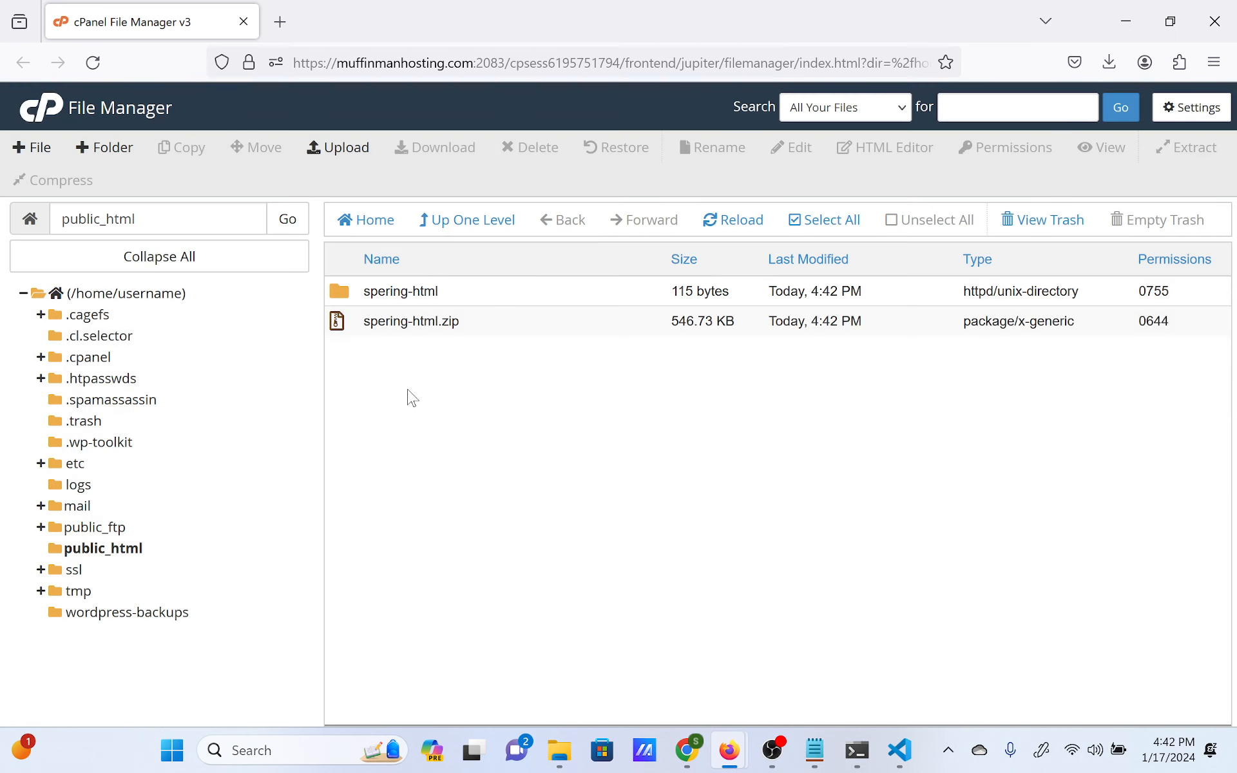
# Move everything inside the extracted spering-html folder up into public_html and return to the public_html listing.
pyautogui.doubleClick(469, 294)
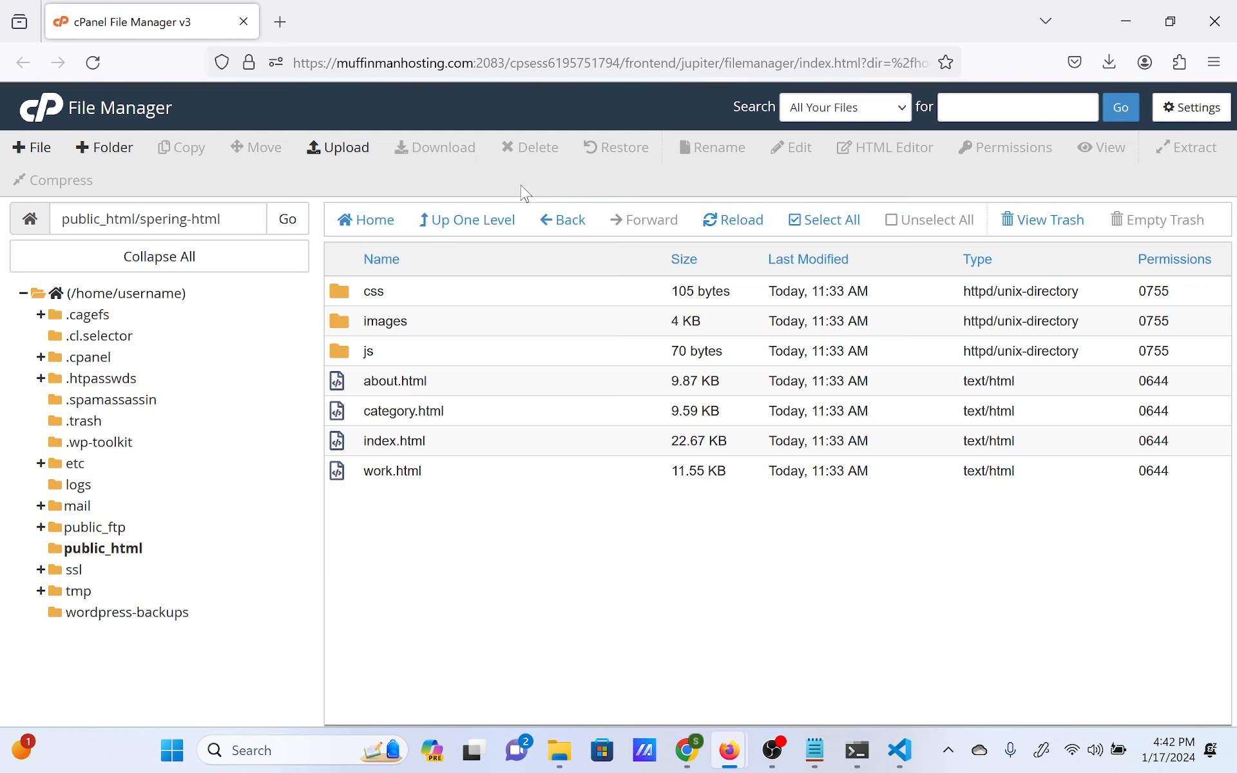
pyautogui.click(826, 220)
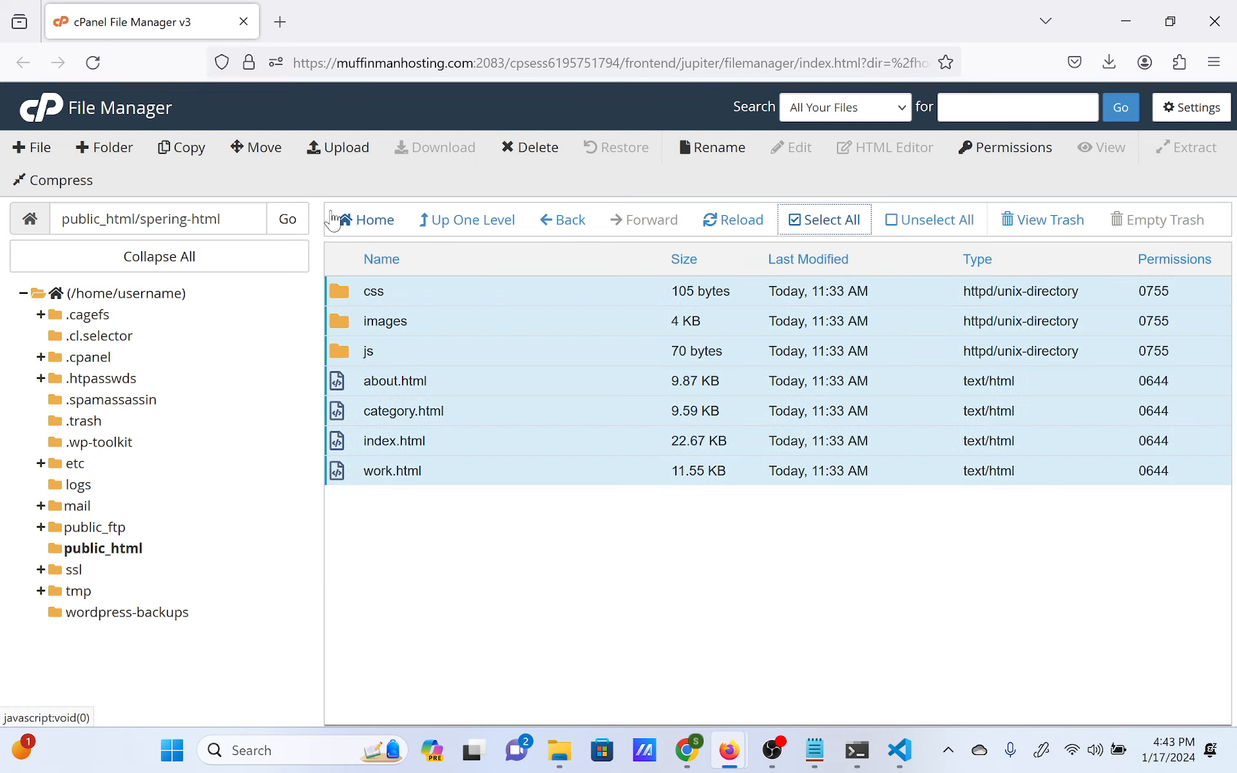
pyautogui.click(258, 152)
pyautogui.click(613, 471)
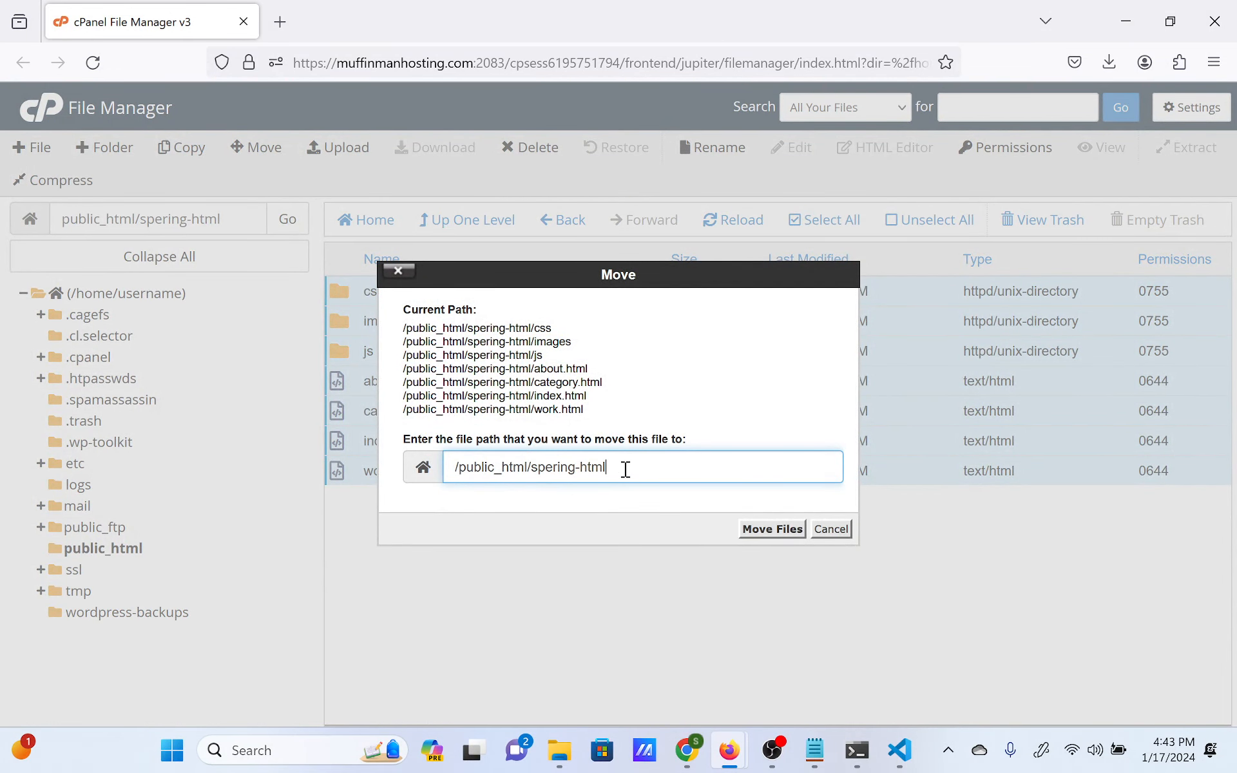
pyautogui.press('BackSpace')
pyautogui.press('BackSpace')
pyautogui.press('BackSpace')
pyautogui.press('BackSpace')
pyautogui.press('BackSpace')
pyautogui.click(771, 529)
pyautogui.click(458, 220)
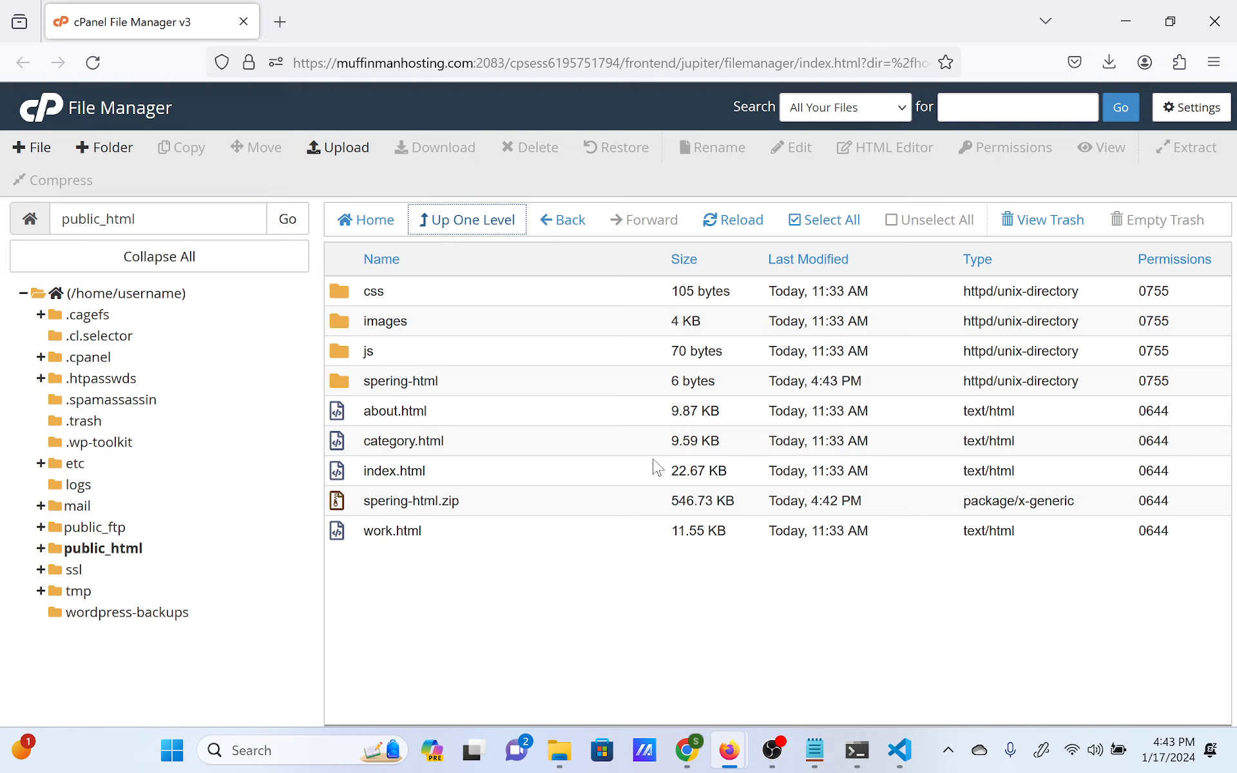
# Permanently delete spering-html.zip from public_html, skipping the trash.
pyautogui.click(491, 497)
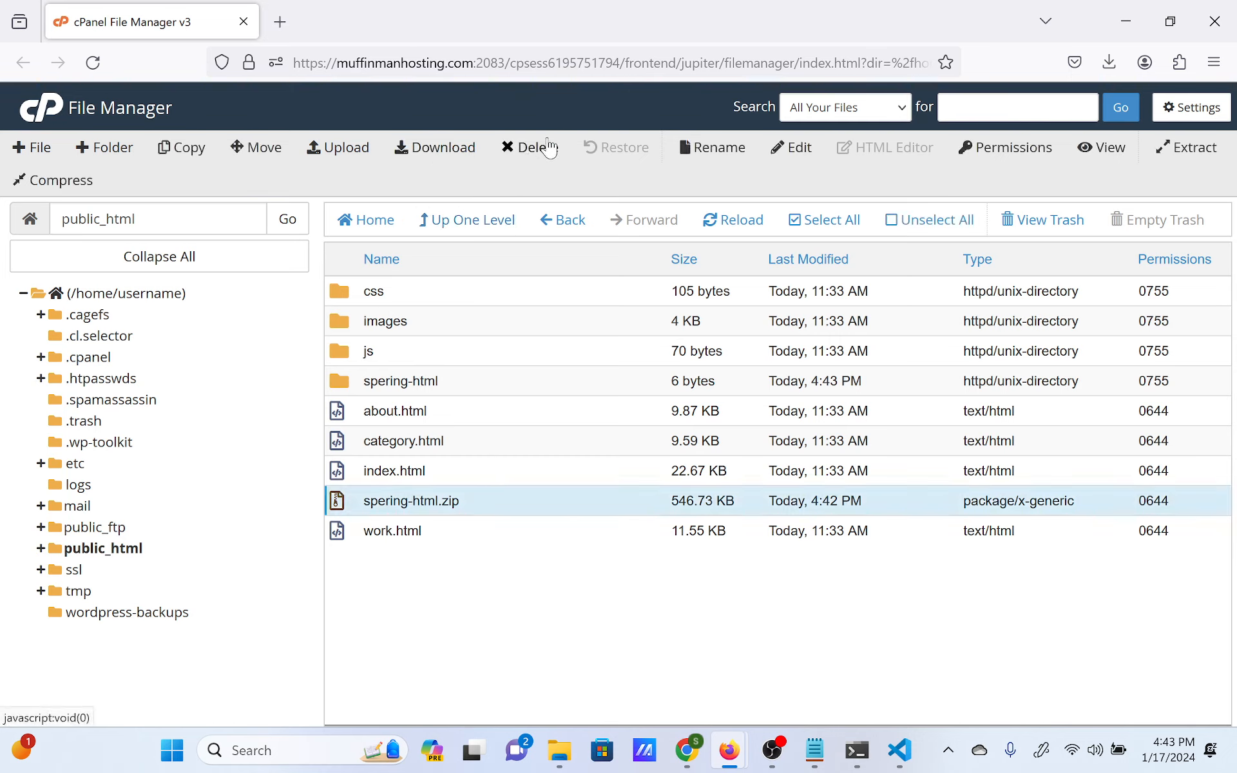
pyautogui.click(547, 157)
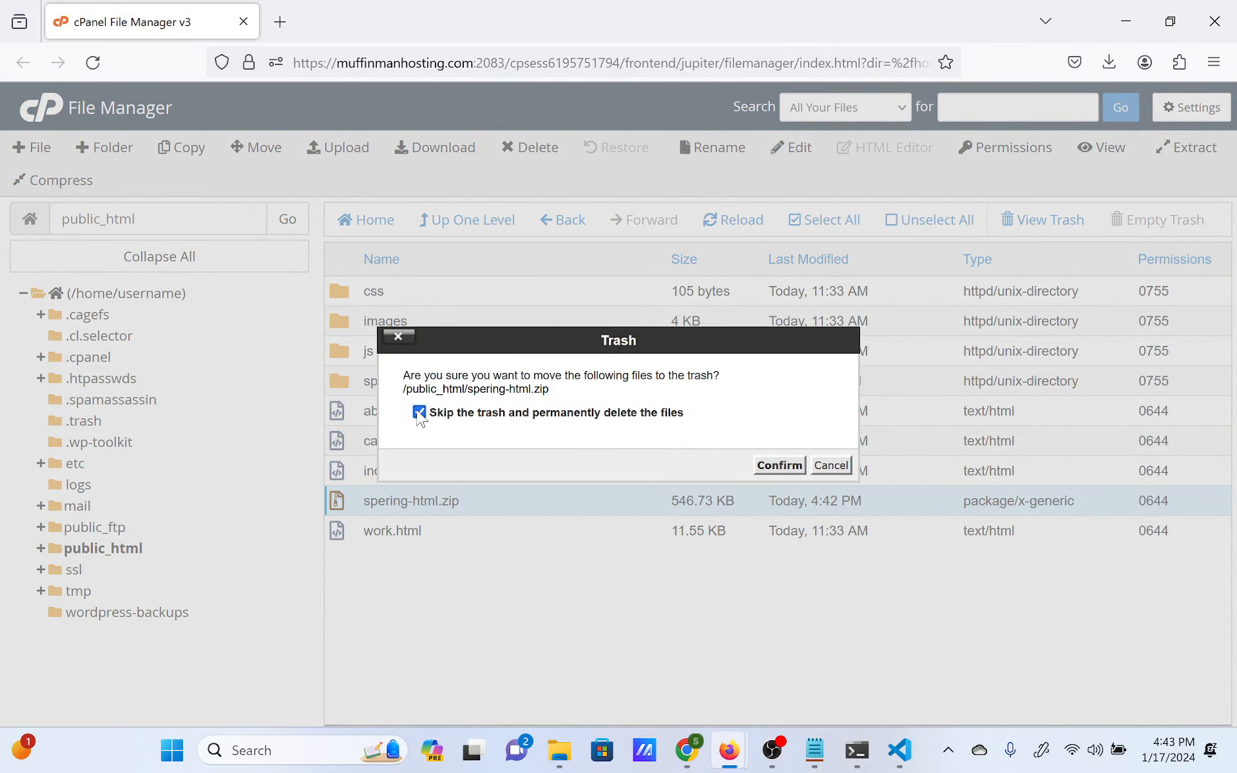
pyautogui.click(778, 465)
# Load reactapp.domains.muffinmanhosting.com in a new browser tab and look over the home page.
pyautogui.click(279, 22)
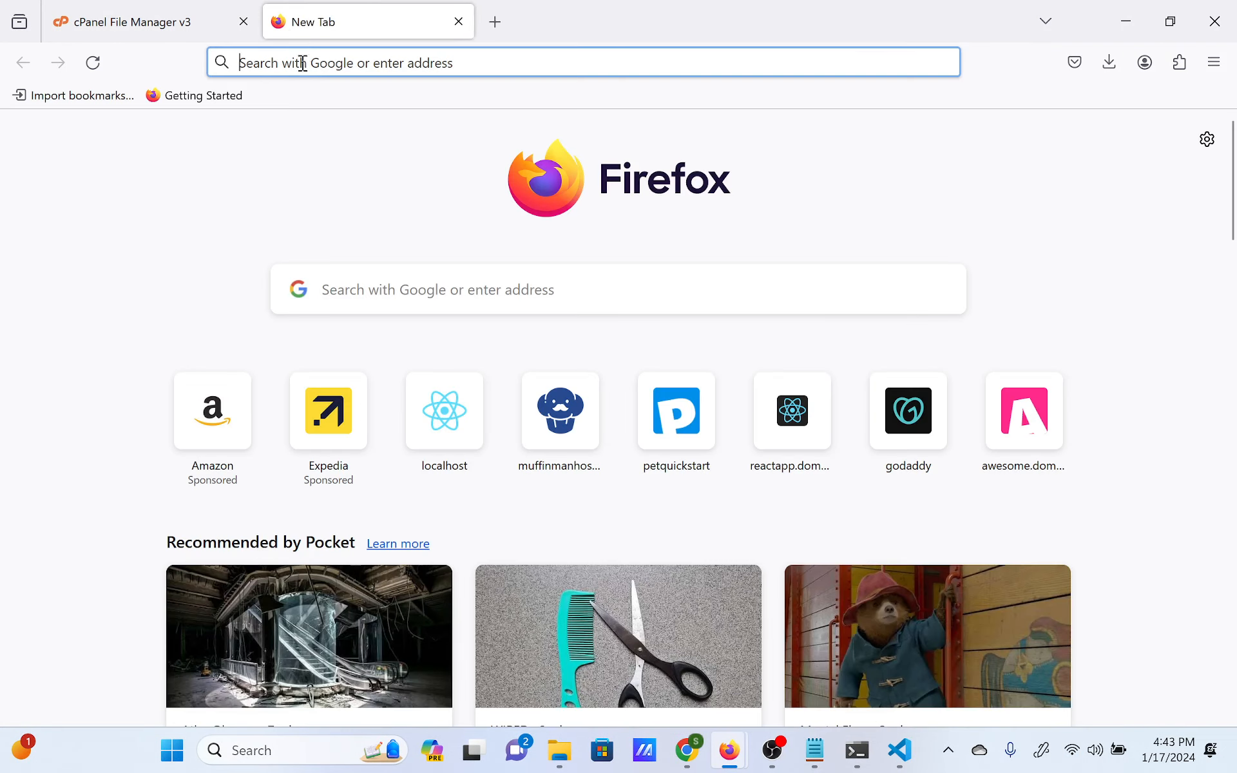
pyautogui.write('rea')
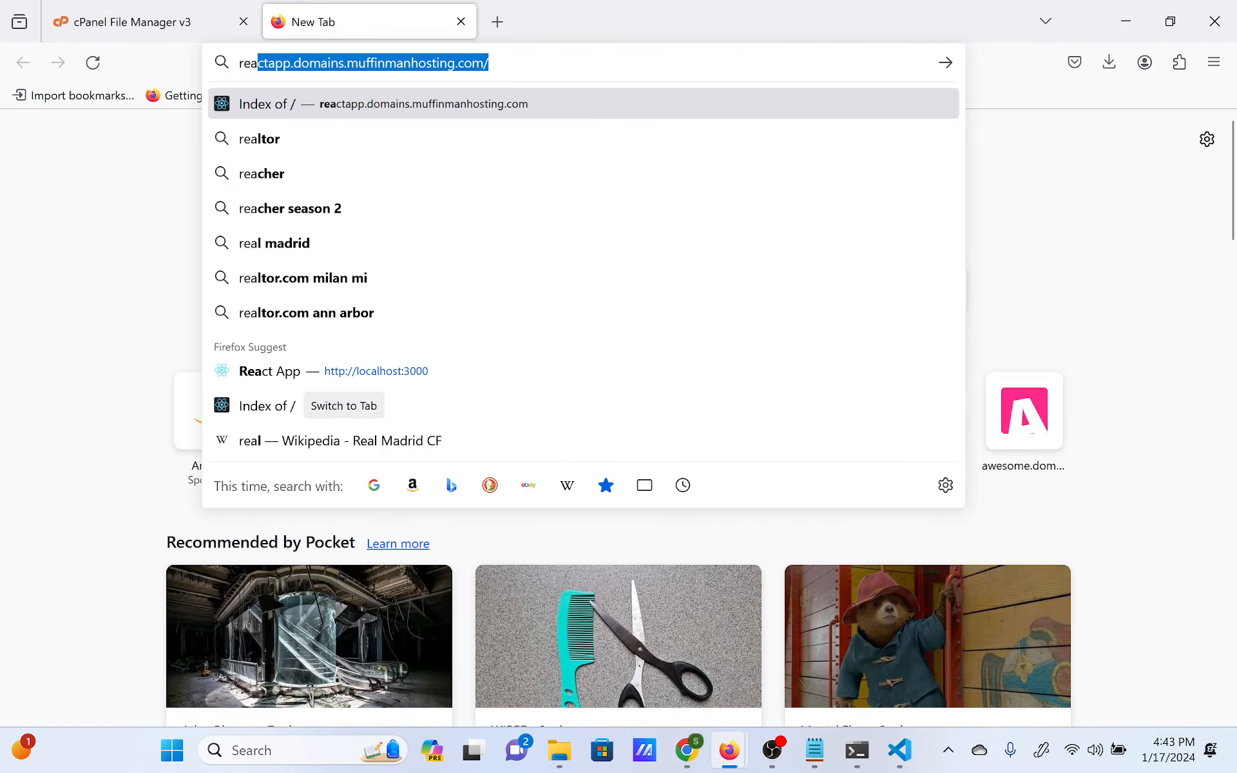
pyautogui.press('Return')
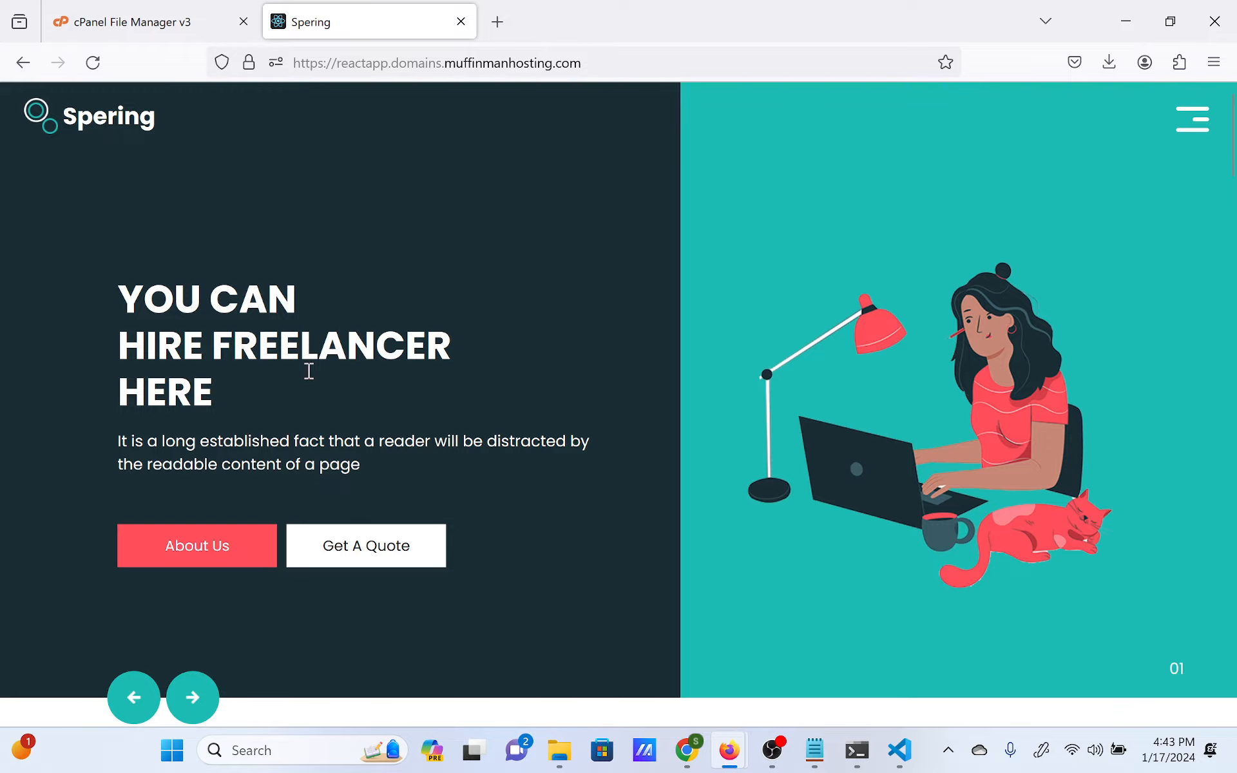
pyautogui.scroll(-10, 475, 373)
pyautogui.scroll(7, 472, 359)
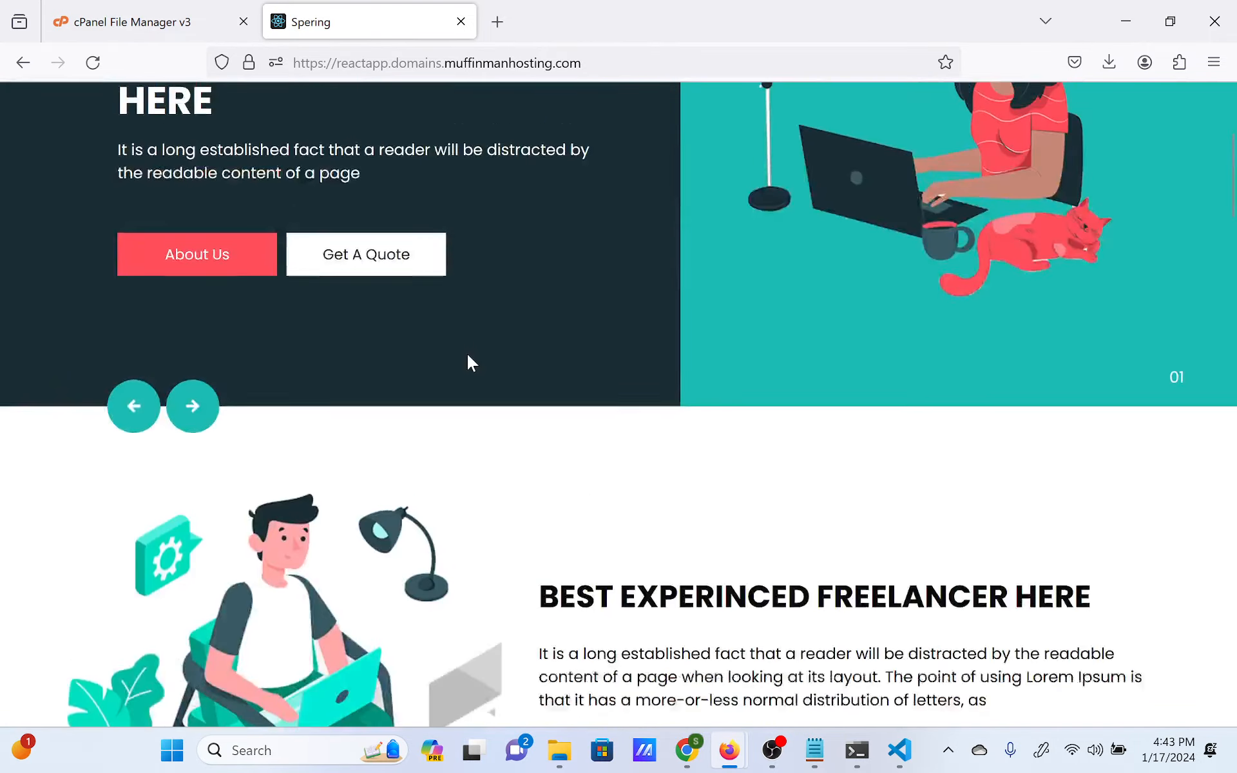
pyautogui.scroll(5, 467, 352)
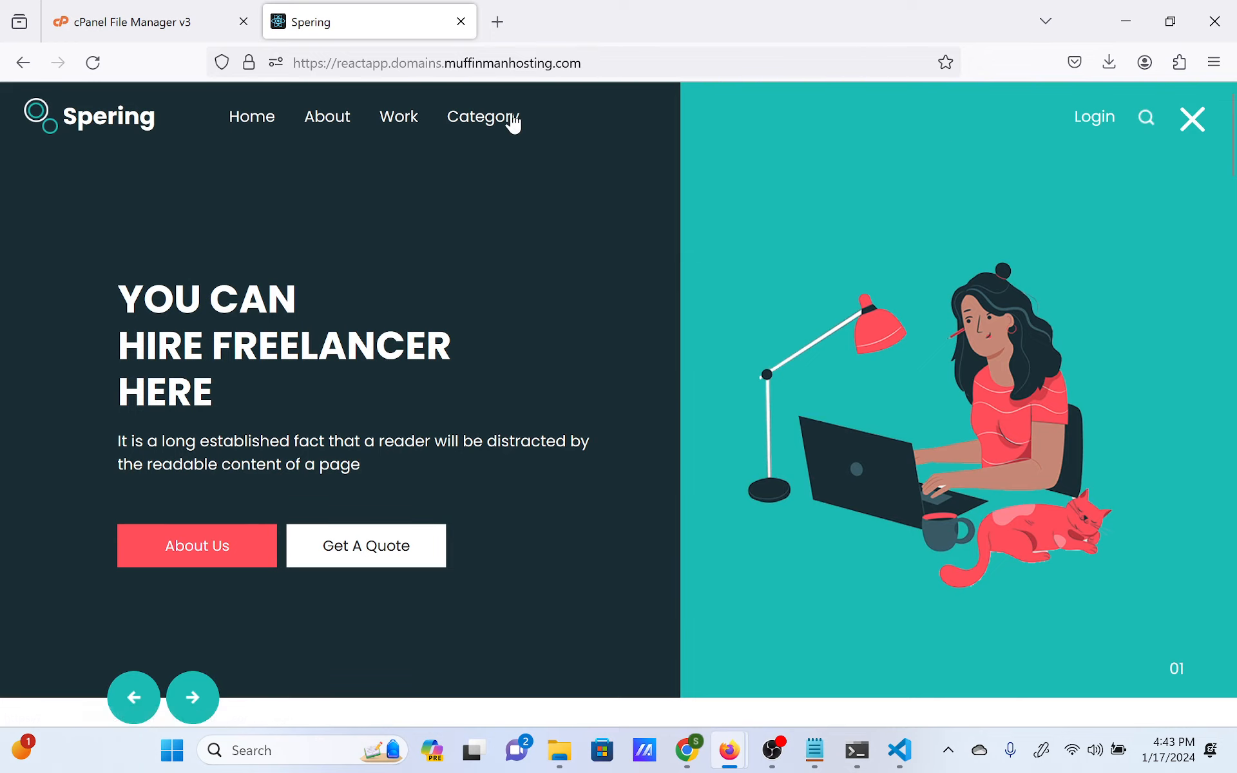
# Check the website's Category page, return to its Home page and look through the sections there.
pyautogui.click(513, 121)
pyautogui.scroll(-3, 456, 419)
pyautogui.scroll(3, 604, 415)
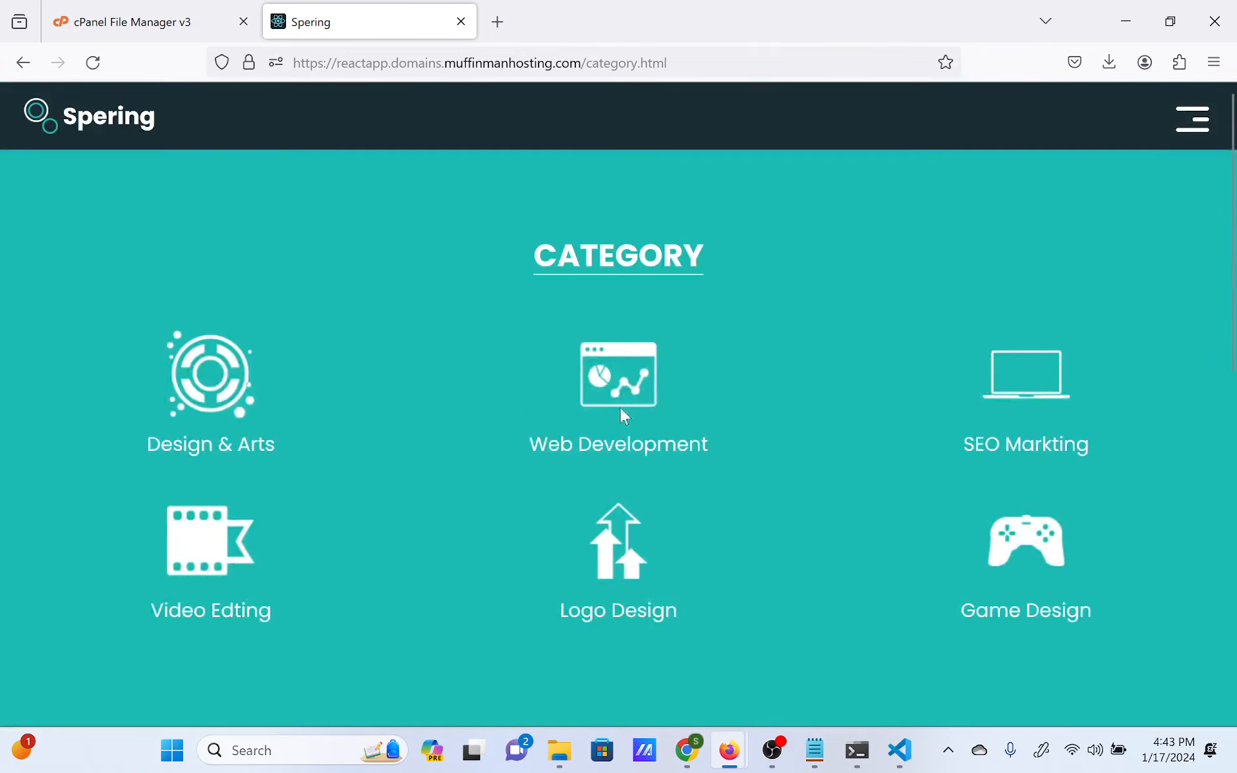
pyautogui.click(1187, 131)
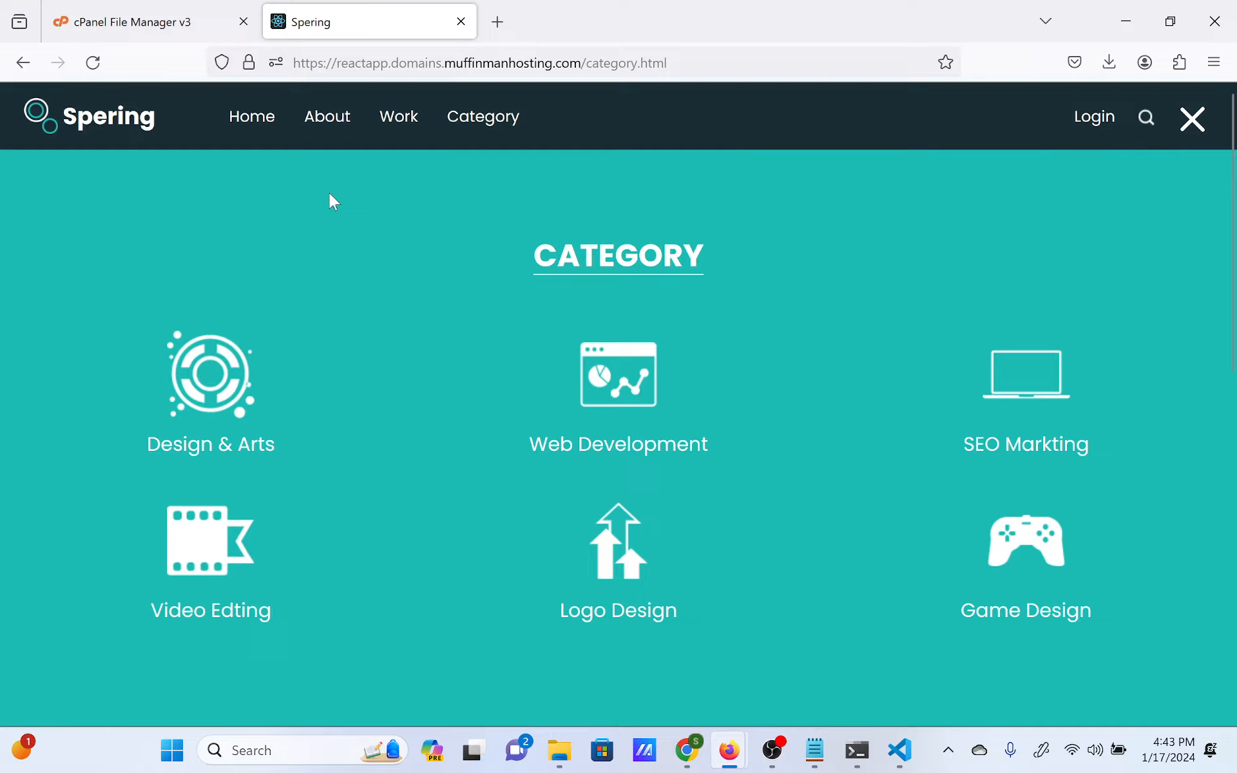
pyautogui.click(248, 128)
pyautogui.scroll(-5, 509, 367)
pyautogui.scroll(-10, 492, 370)
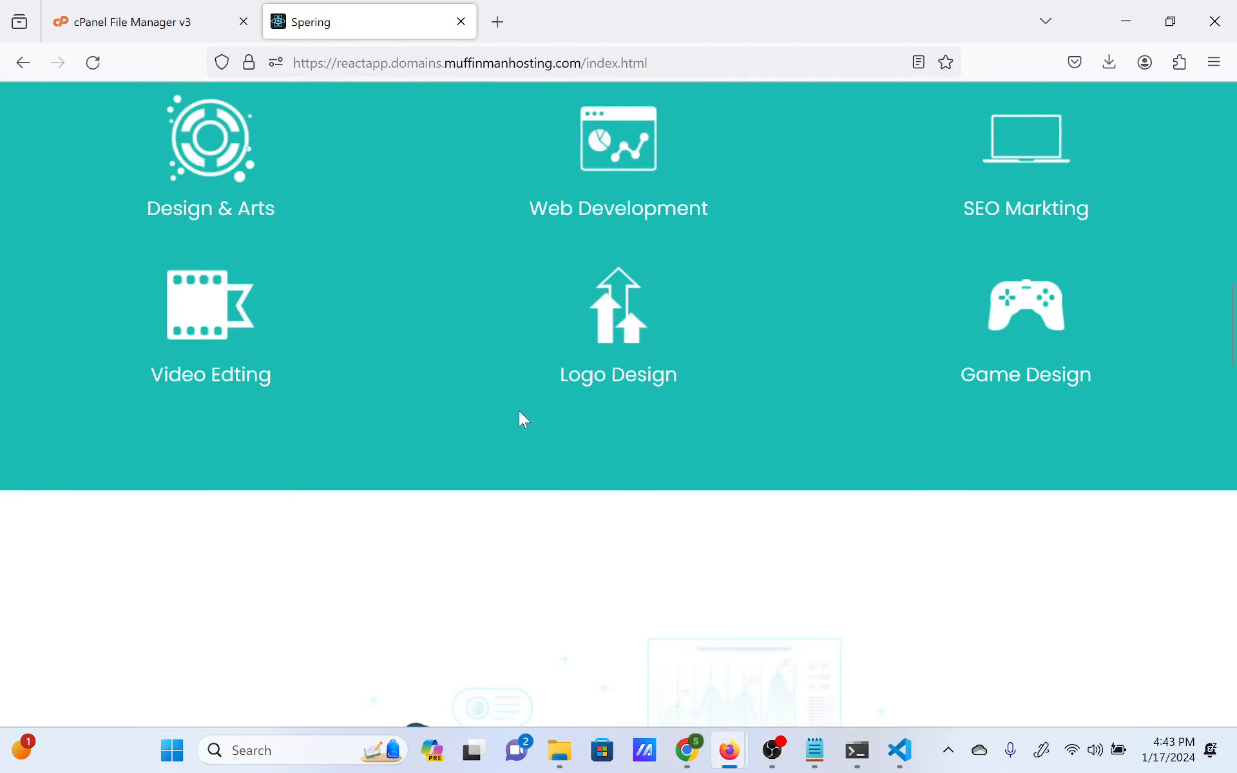
pyautogui.scroll(3, 519, 420)
pyautogui.scroll(10, 520, 413)
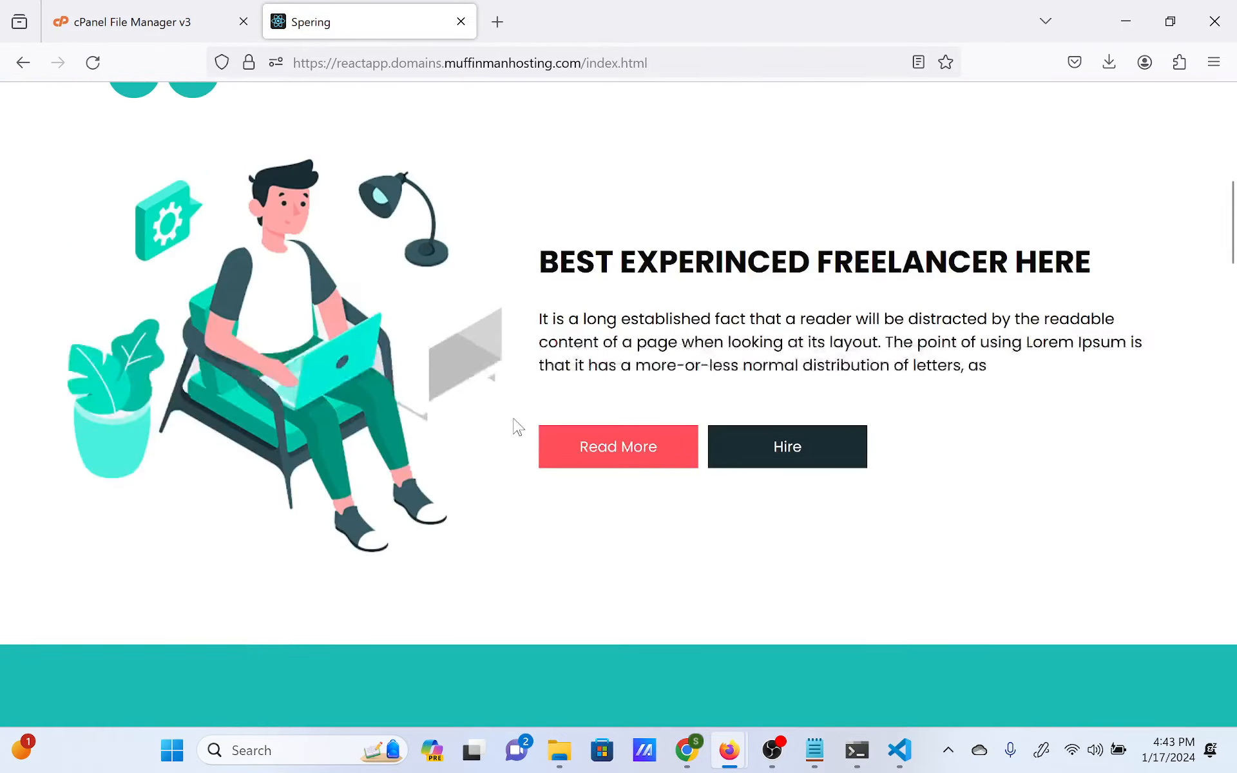
# Return to cPanel File Manager and create a new folder named test inside /public_html.
pyautogui.click(148, 22)
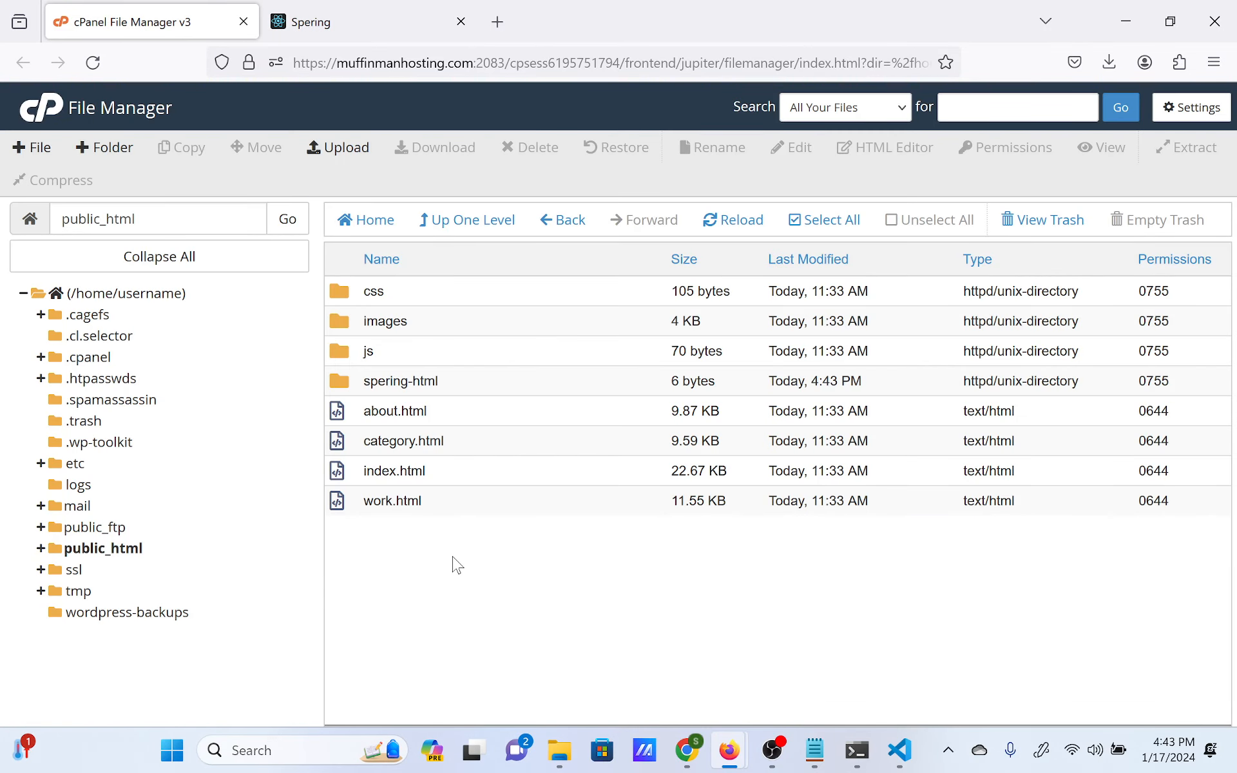
pyautogui.moveTo(442, 544); pyautogui.dragTo(501, 400)
pyautogui.click(477, 585)
pyautogui.click(104, 147)
pyautogui.click(497, 371)
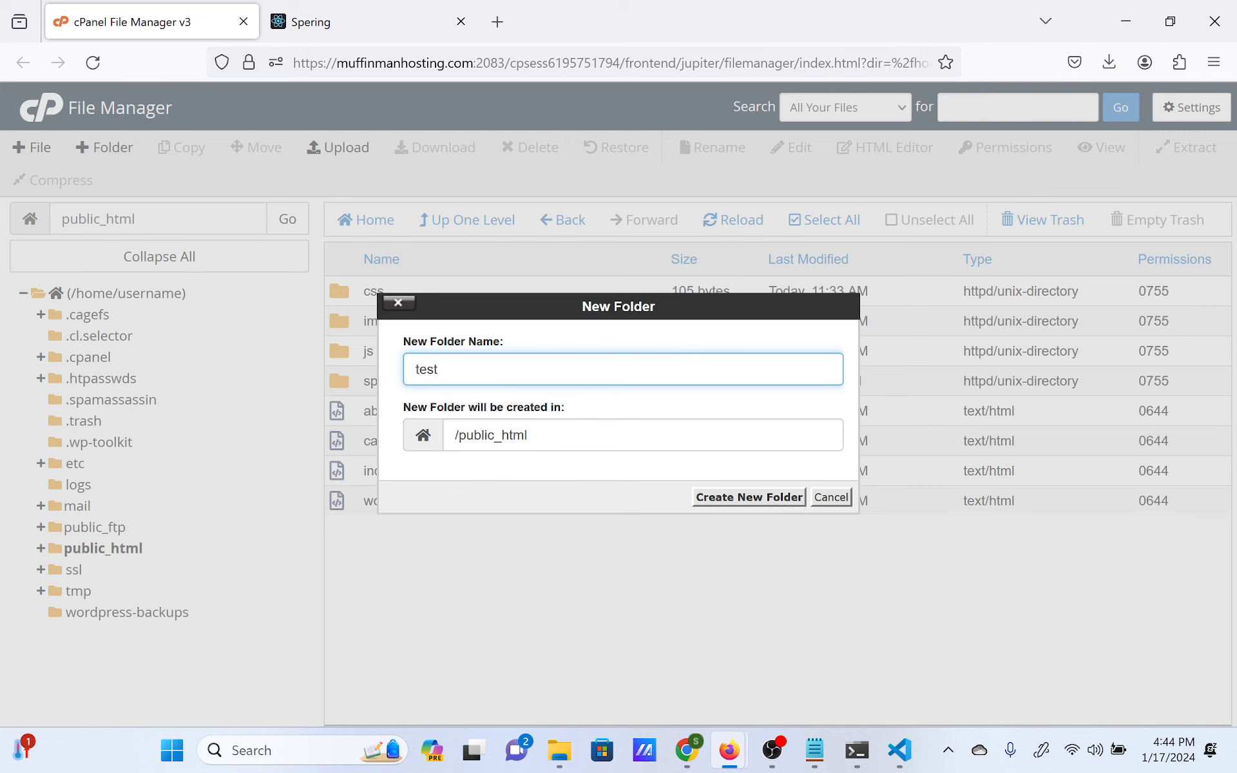
pyautogui.write('test')
pyautogui.click(766, 500)
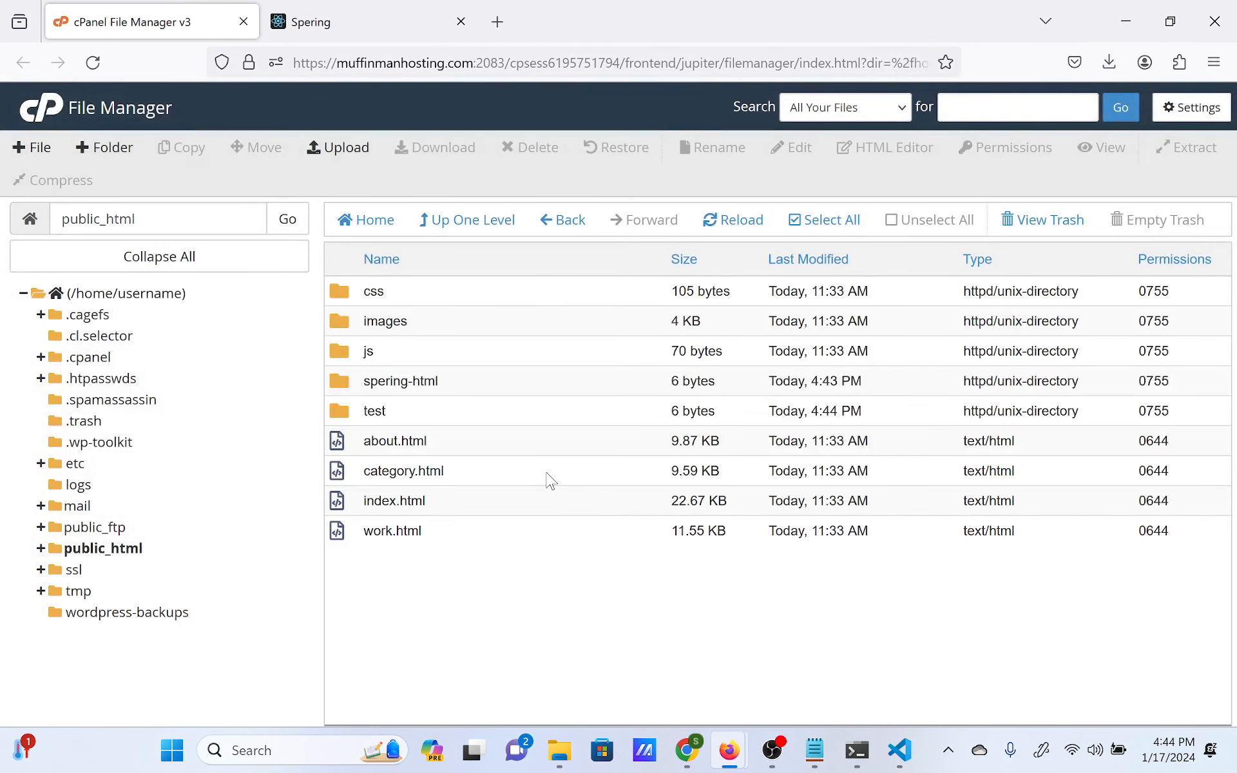
# Move the css, images and js folders plus about.html, category.html, index.html and work.html into /public_html/test.
pyautogui.click(431, 416)
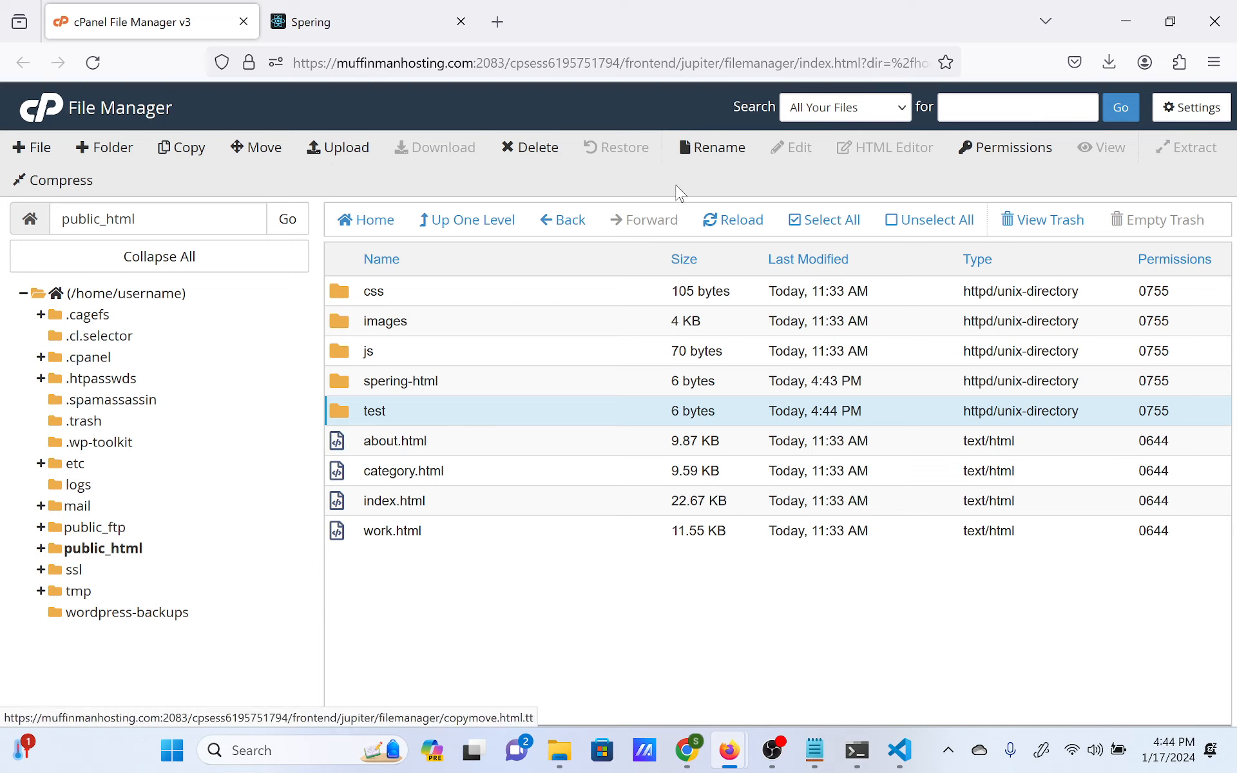
pyautogui.click(399, 295)
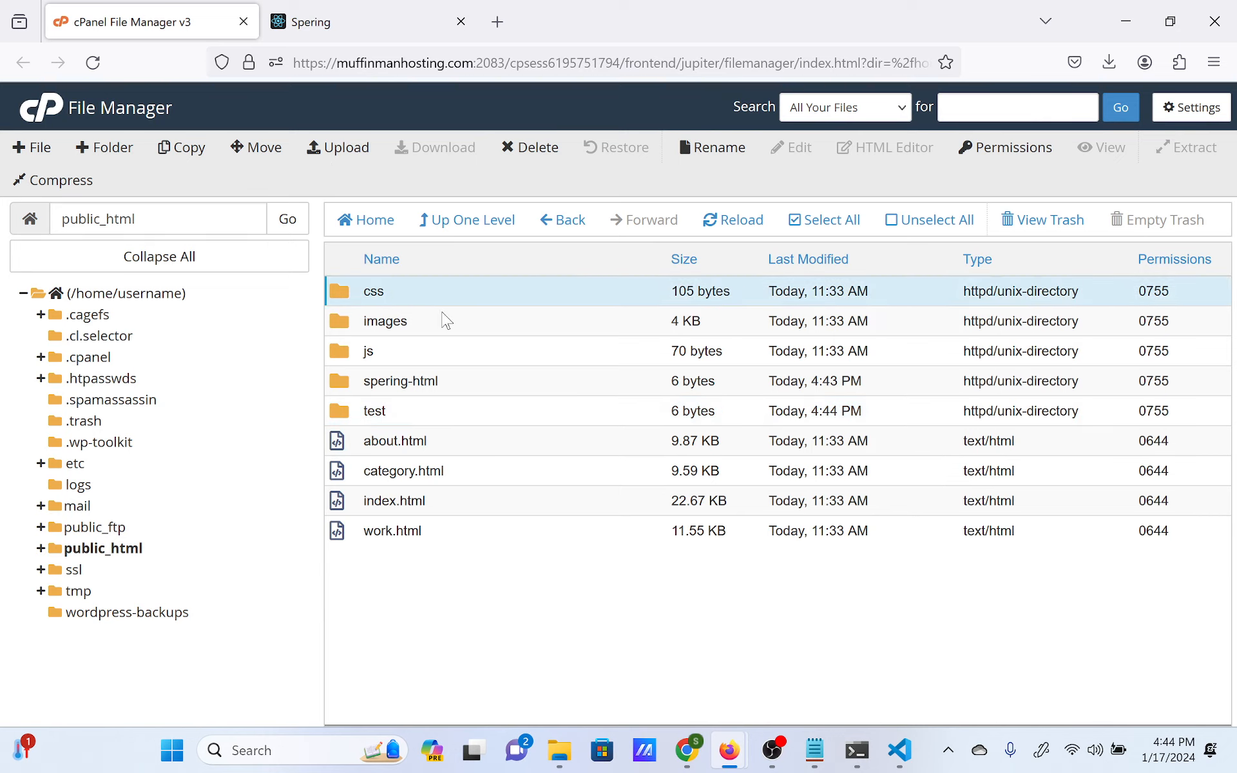
pyautogui.keyDown('ctrl'); pyautogui.click(433, 322); pyautogui.keyUp('ctrl')
pyautogui.keyDown('ctrl'); pyautogui.click(430, 355); pyautogui.keyUp('ctrl')
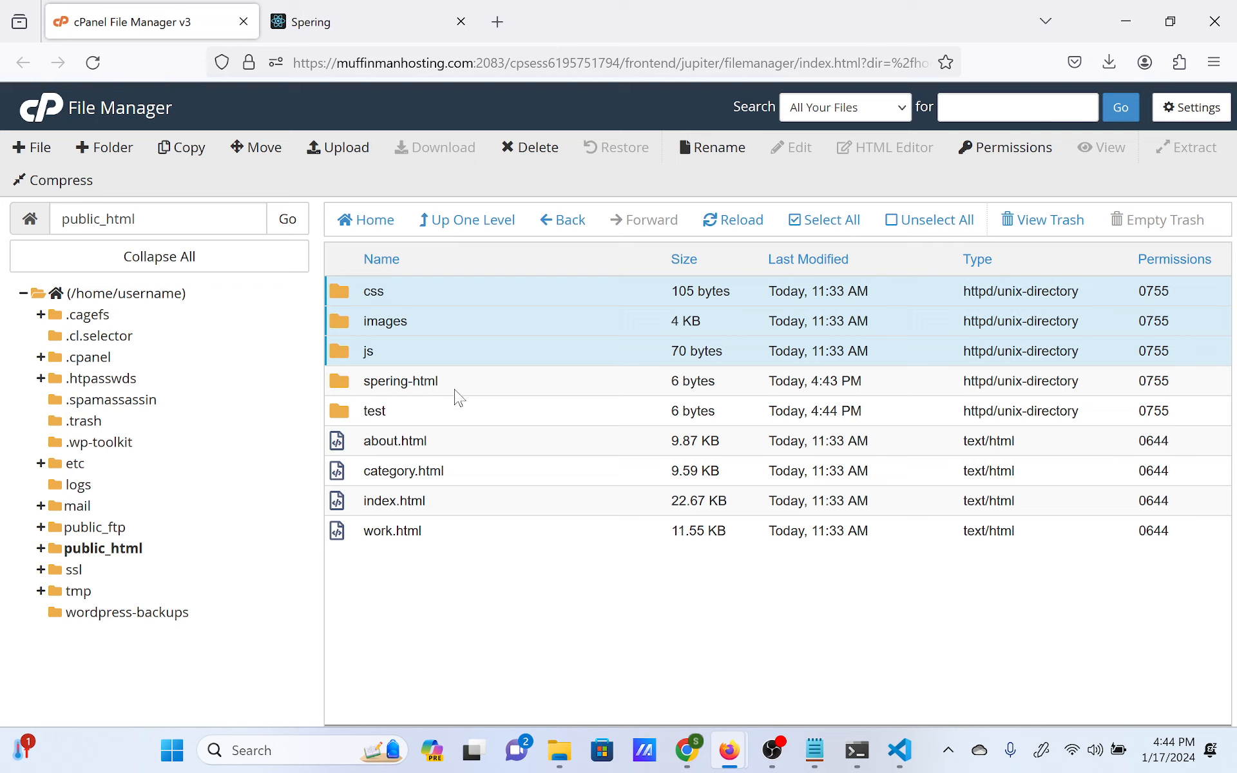
pyautogui.keyDown('ctrl'); pyautogui.click(444, 449); pyautogui.keyUp('ctrl')
pyautogui.keyDown('ctrl'); pyautogui.click(474, 472); pyautogui.keyUp('ctrl')
pyautogui.keyDown('ctrl'); pyautogui.click(481, 499); pyautogui.keyUp('ctrl')
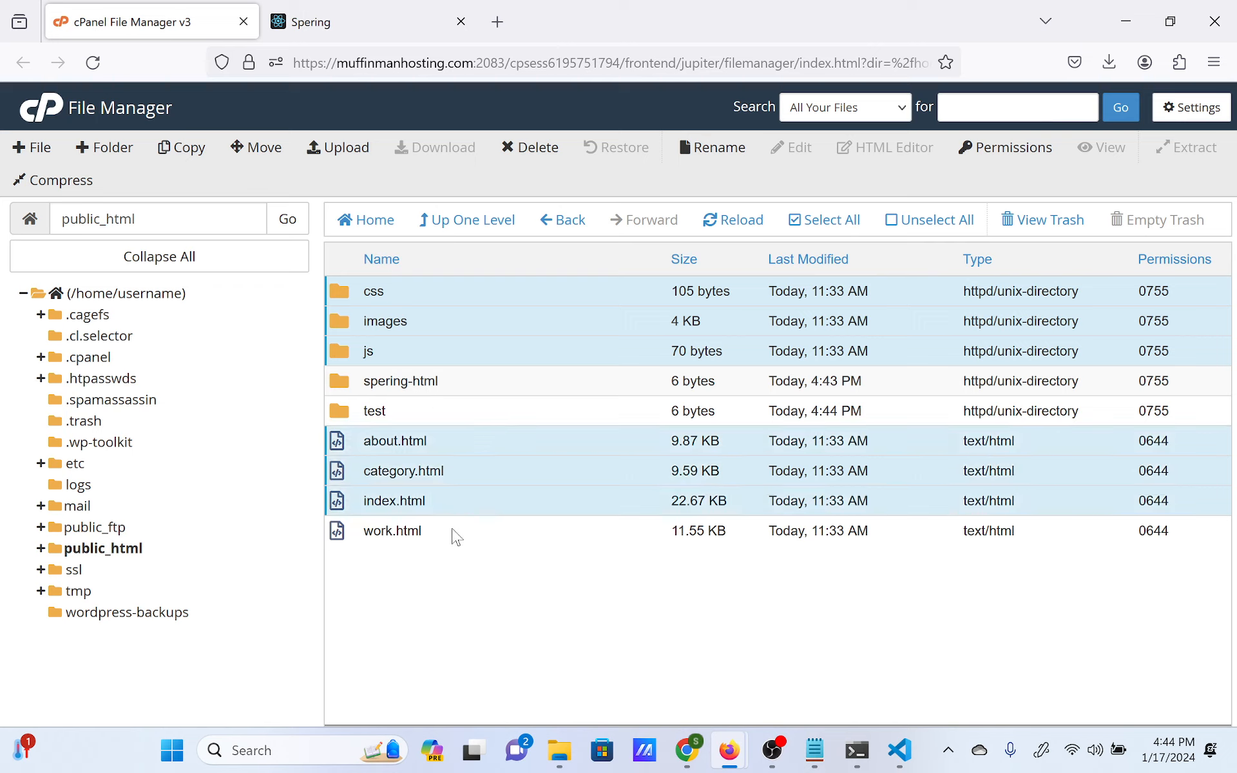
pyautogui.keyDown('ctrl'); pyautogui.click(454, 534); pyautogui.keyUp('ctrl')
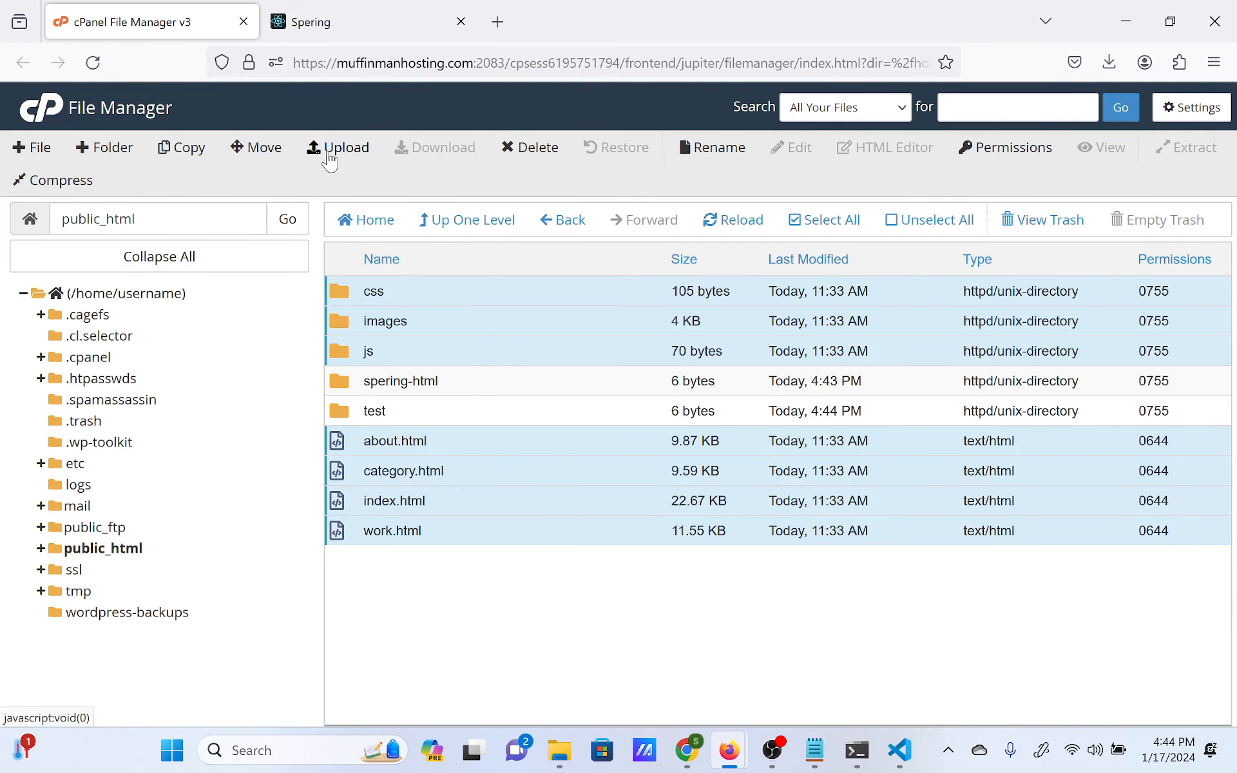
pyautogui.click(263, 155)
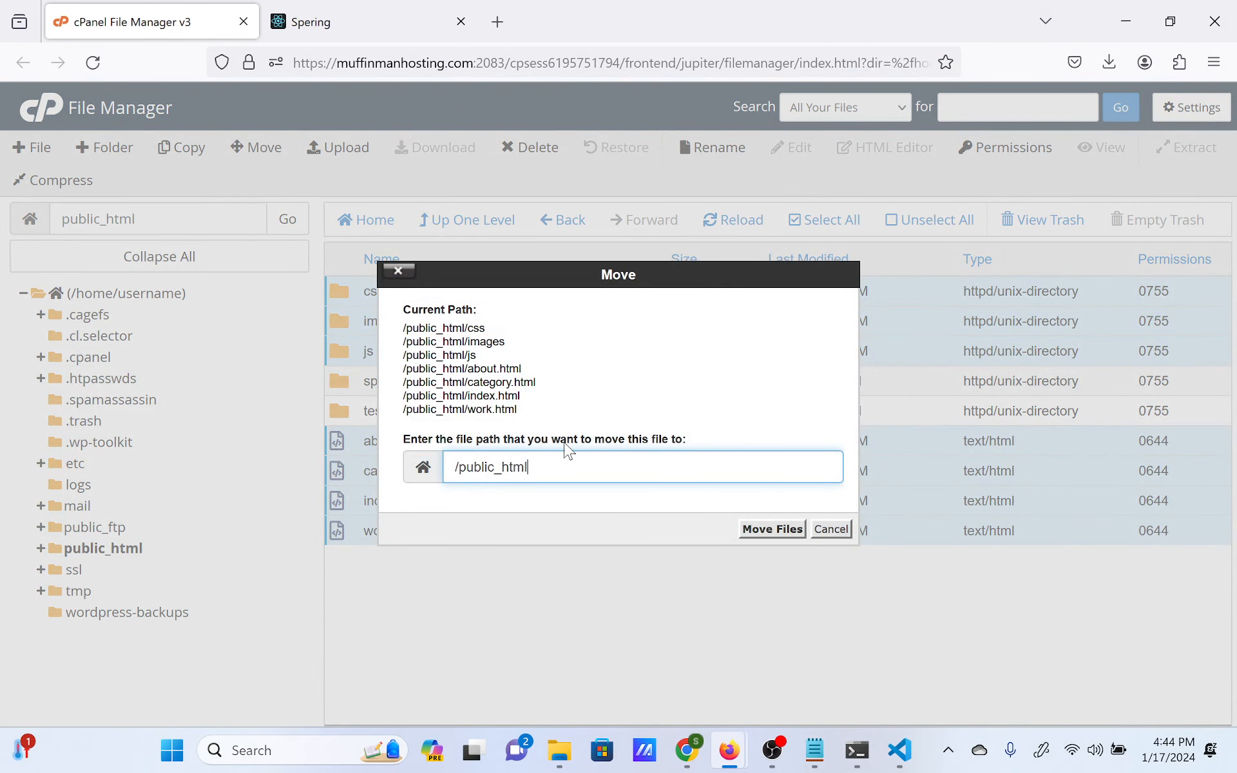
pyautogui.write('/test')
pyautogui.click(770, 529)
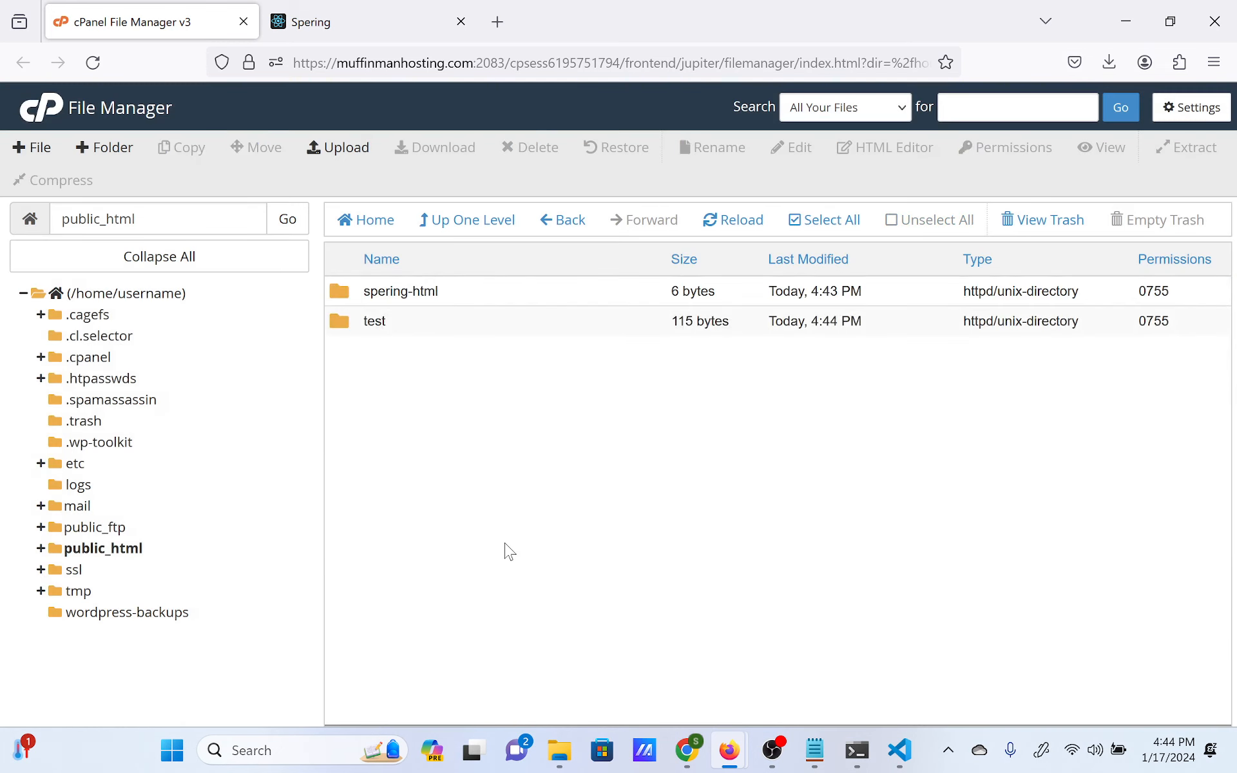
# Open the test folder to check its contents and go back up to public_html.
pyautogui.click(400, 322)
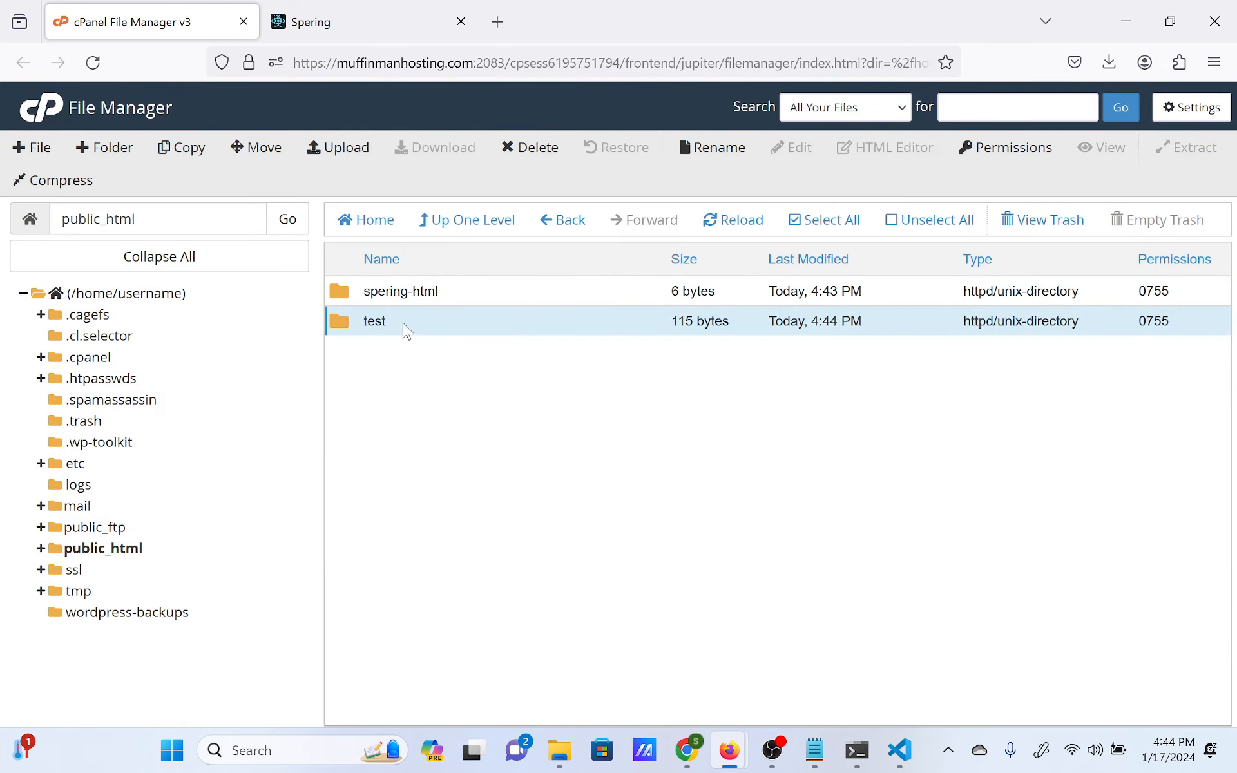
pyautogui.doubleClick(404, 323)
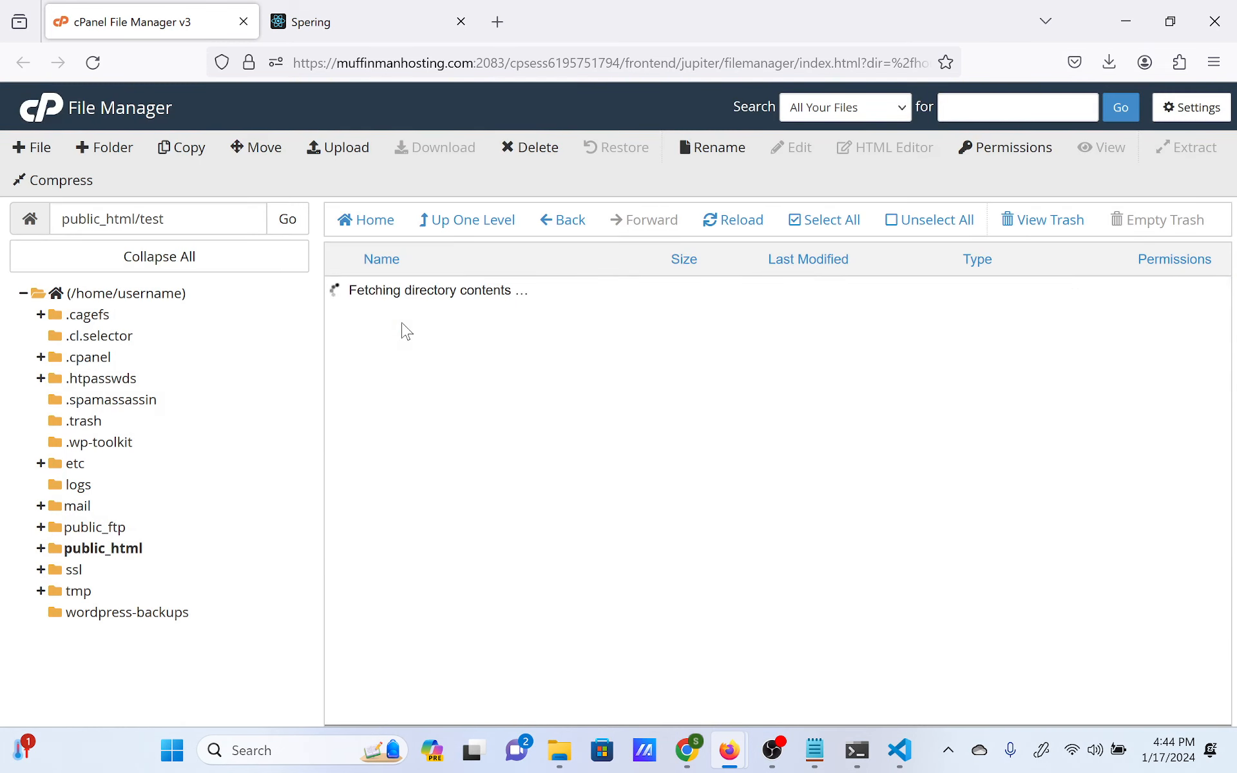
pyautogui.click(469, 220)
# Reload the website's index.html page at the domain root and read the response.
pyautogui.click(388, 17)
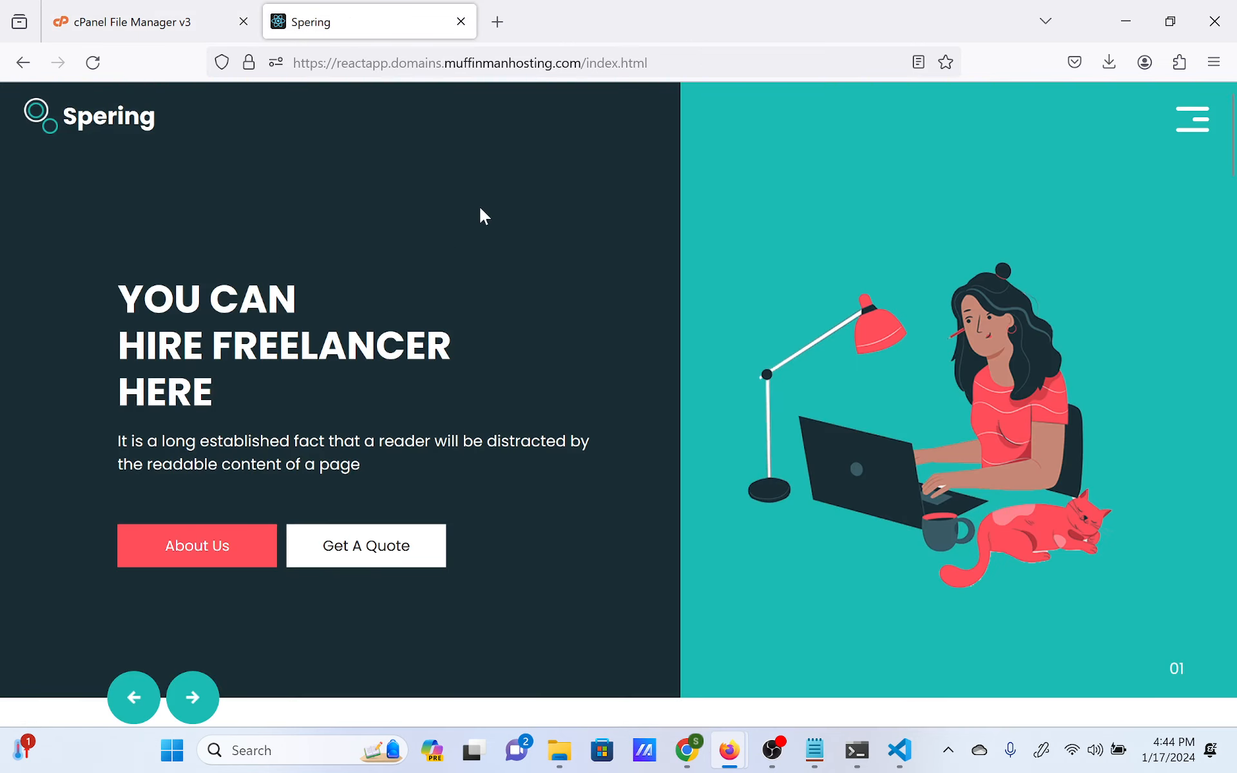
pyautogui.click(94, 63)
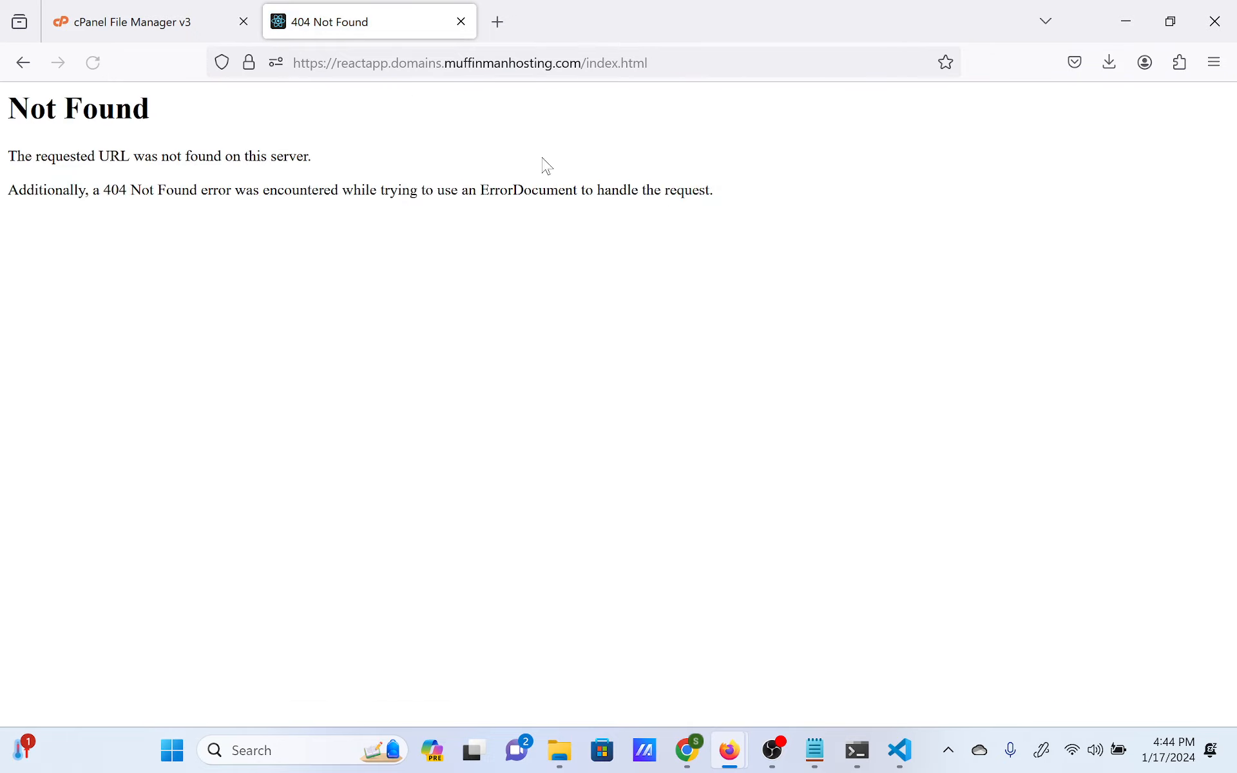
pyautogui.moveTo(70, 155); pyautogui.dragTo(773, 186)
pyautogui.click(776, 187)
pyautogui.click(688, 57)
pyautogui.click(703, 63)
pyautogui.moveTo(704, 63); pyautogui.dragTo(594, 61)
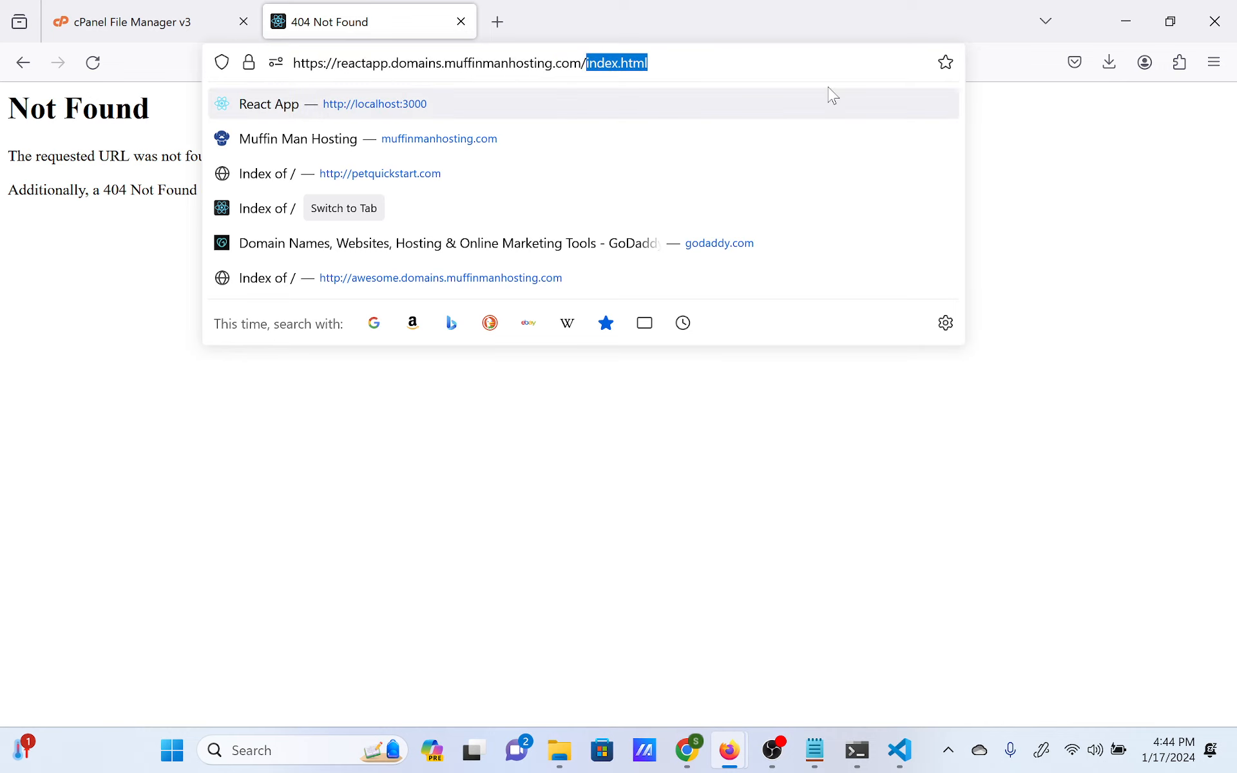
pyautogui.press('BackSpace')
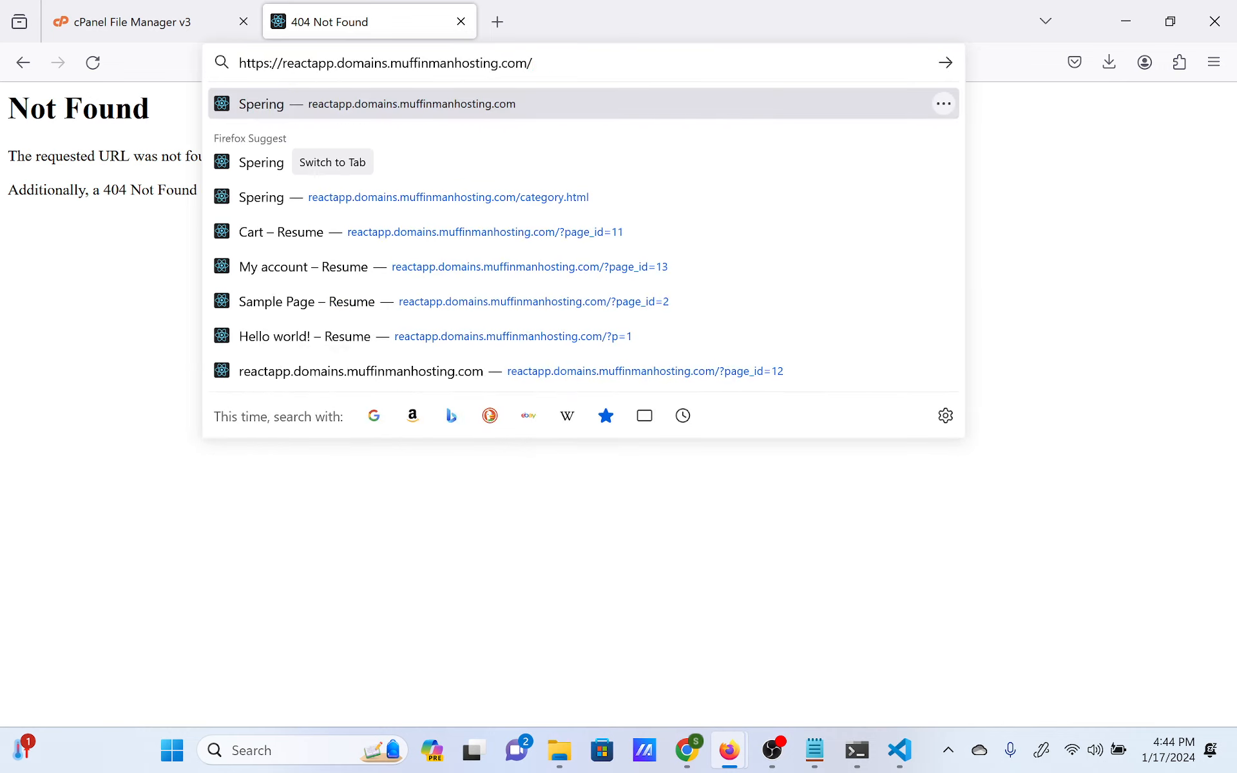
pyautogui.write('test')
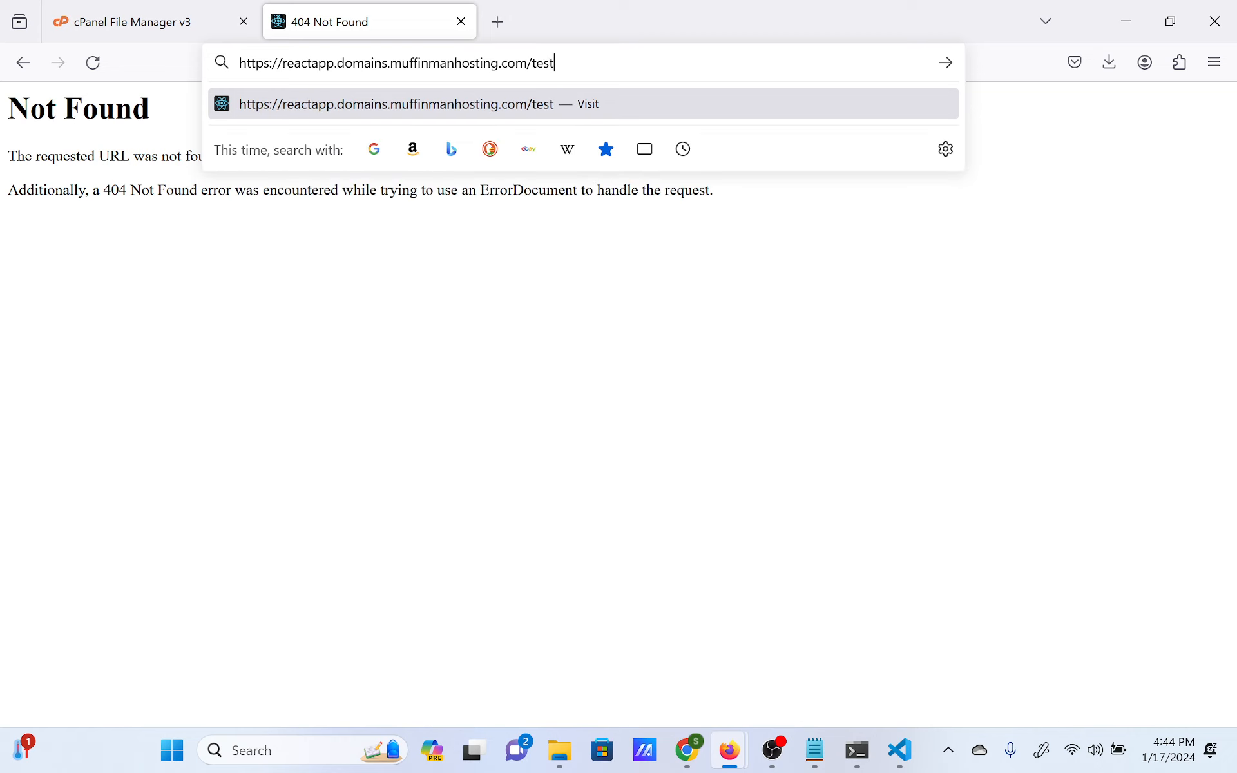
pyautogui.press('Return')
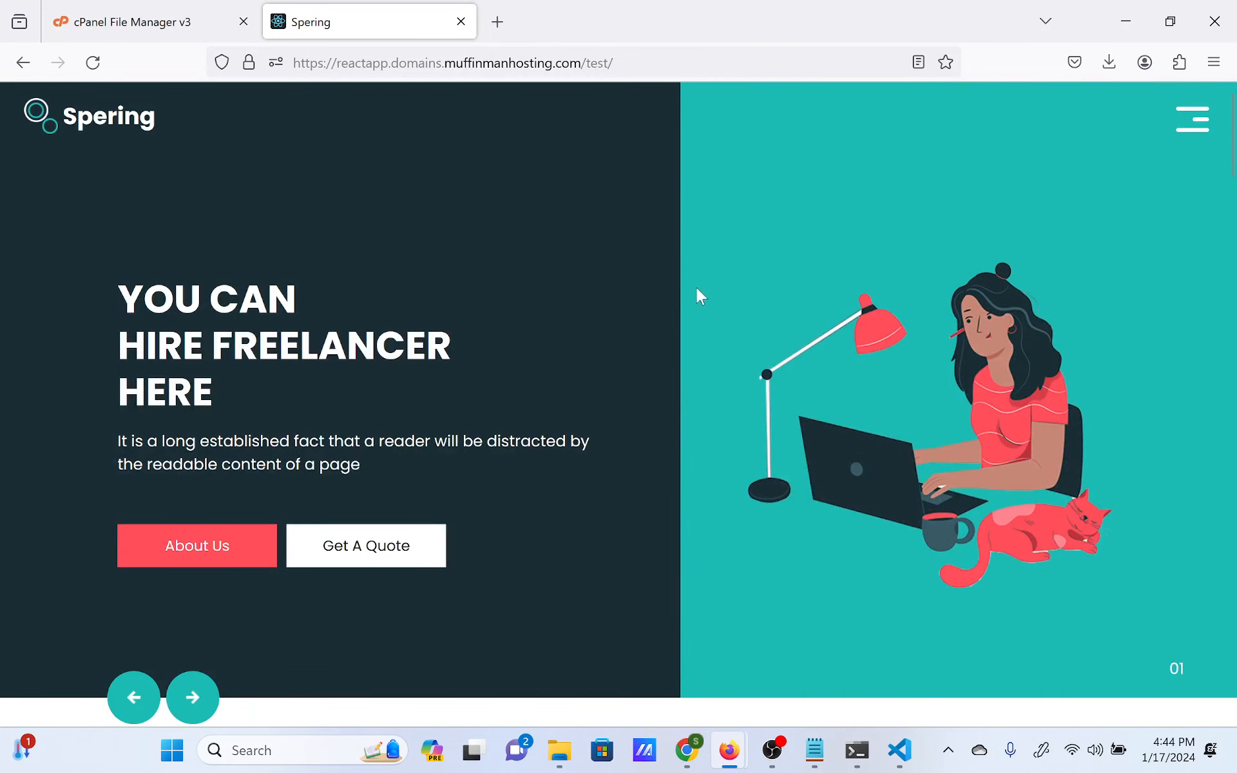
# Compare the test folder in File Manager with the /test/ part of the website's address.
pyautogui.click(135, 19)
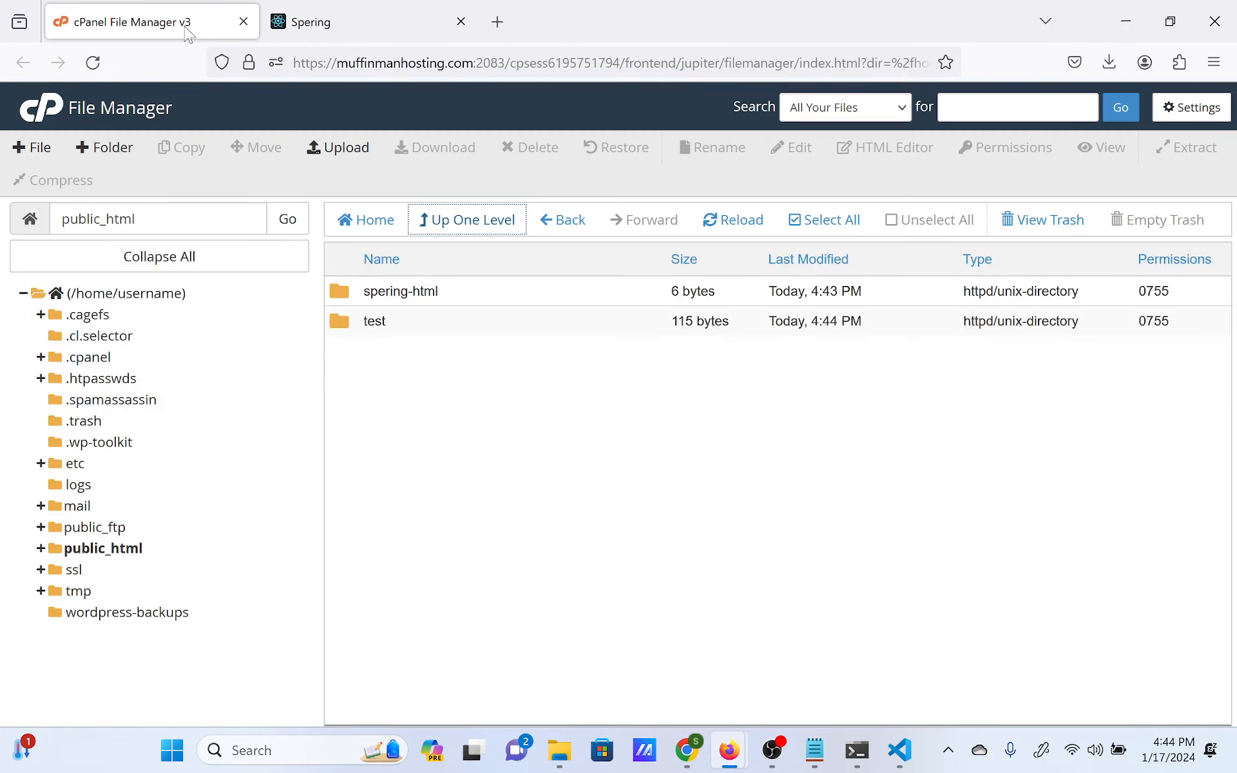
pyautogui.click(418, 326)
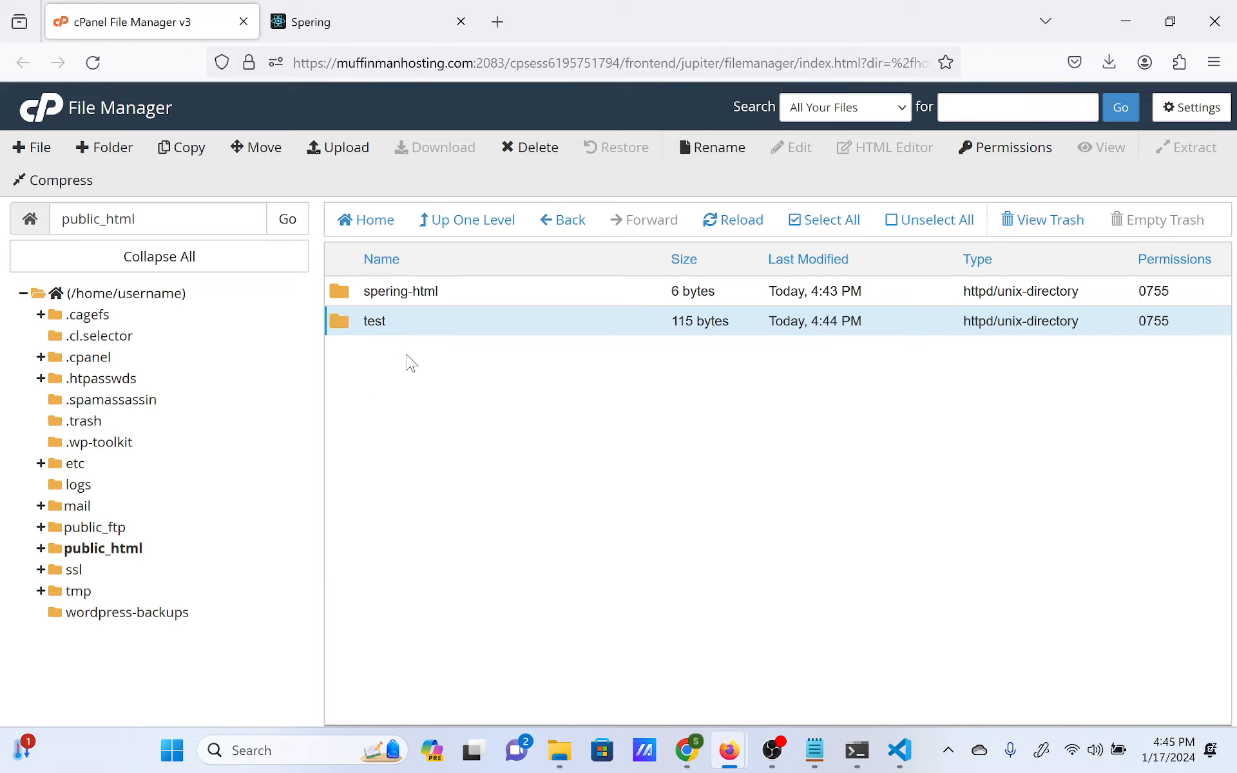
pyautogui.click(386, 22)
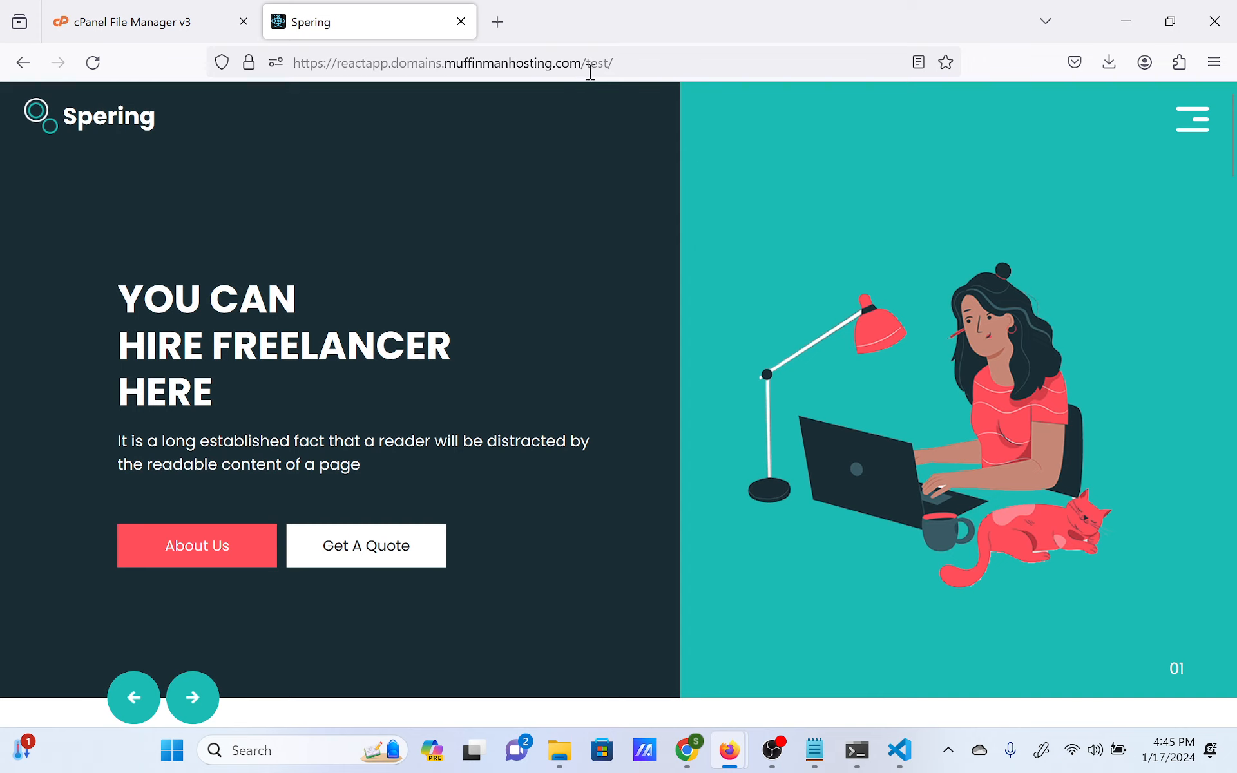
pyautogui.click(590, 72)
pyautogui.click(634, 69)
pyautogui.moveTo(630, 60); pyautogui.dragTo(593, 62)
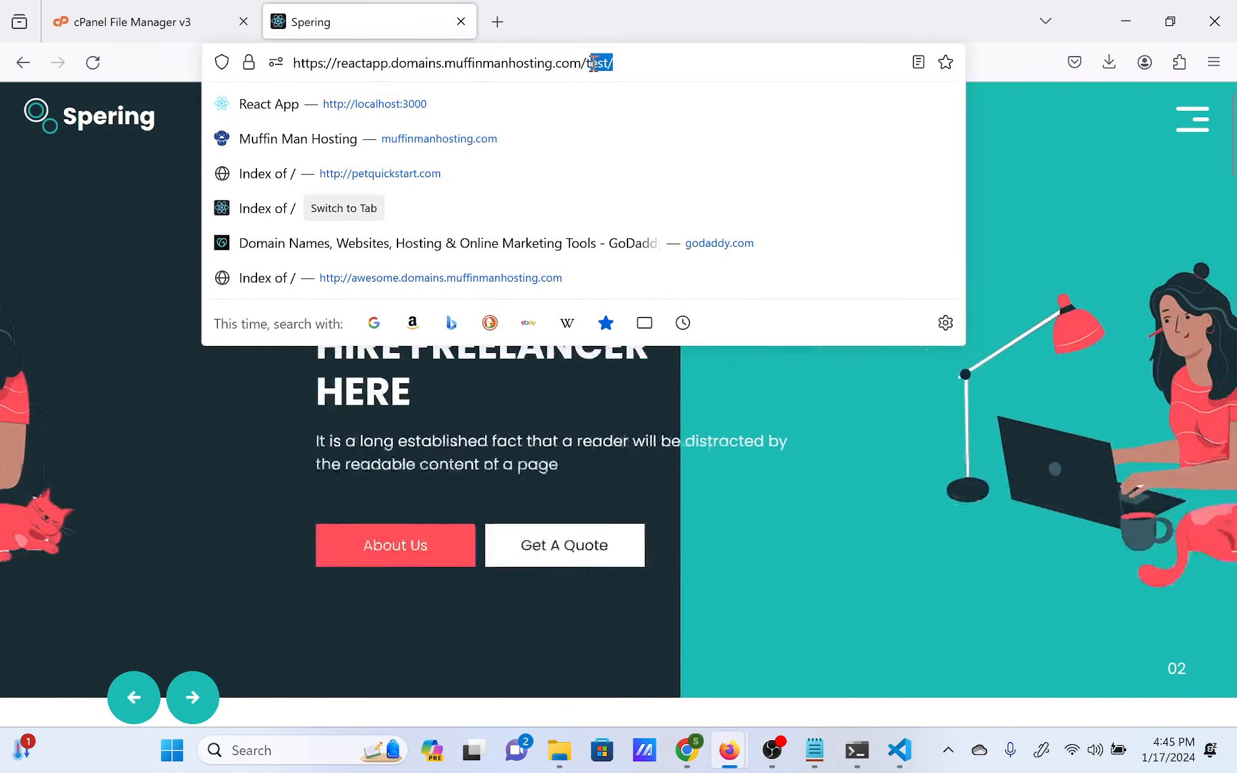
pyautogui.click(653, 63)
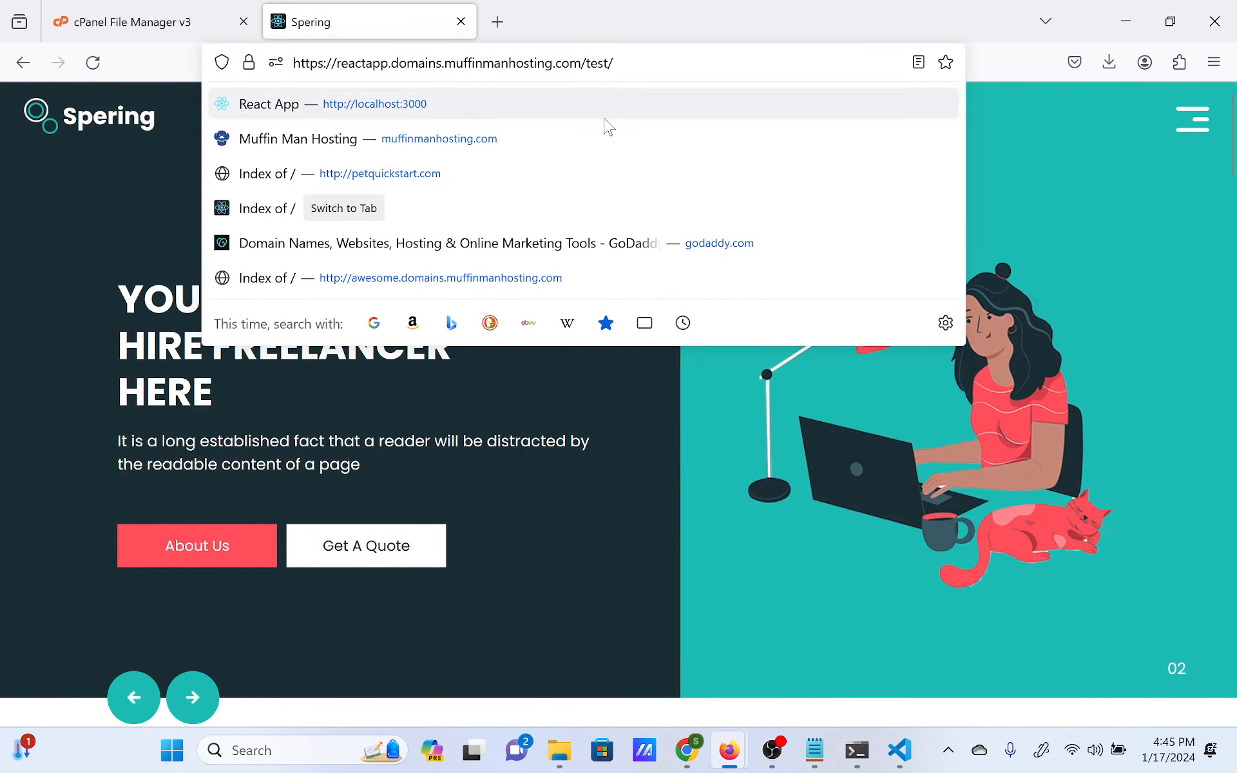
pyautogui.click(543, 352)
# Go back to the root index.html page and compare its address with the contents of public_html.
pyautogui.click(23, 62)
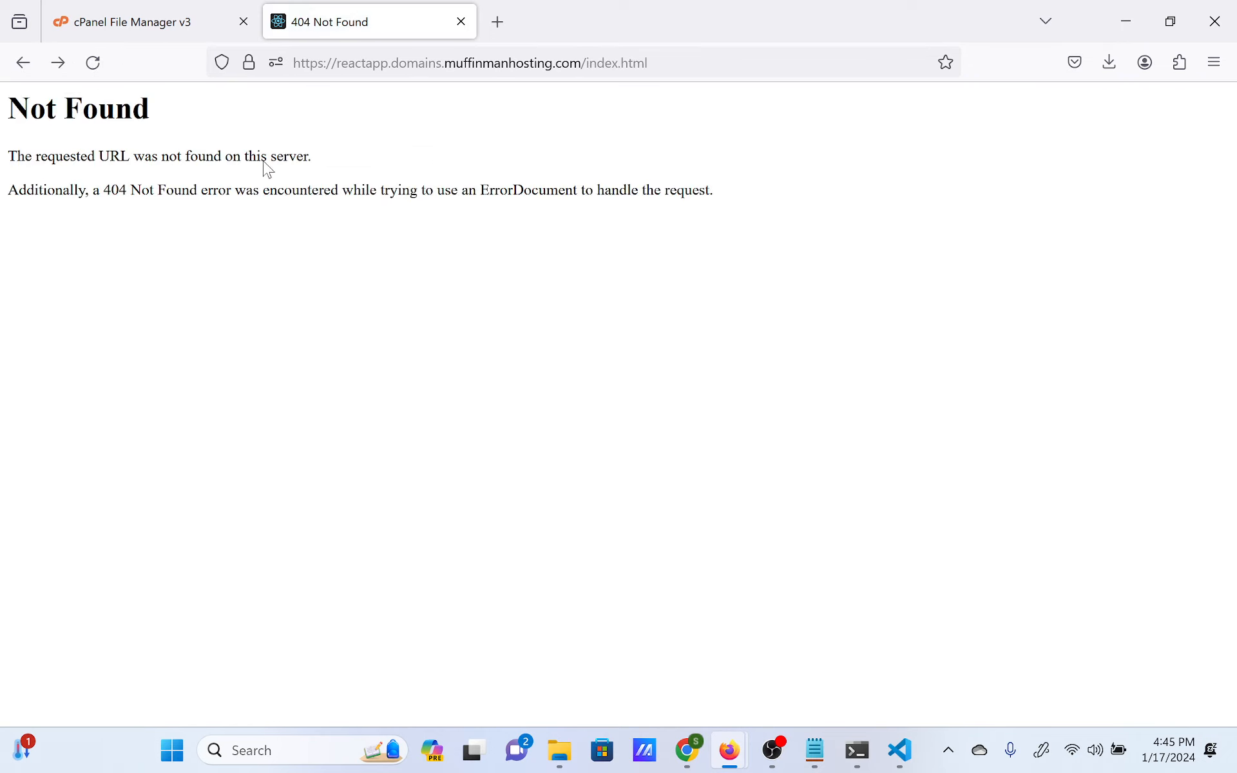
pyautogui.click(675, 63)
pyautogui.moveTo(676, 62); pyautogui.dragTo(591, 70)
pyautogui.click(179, 406)
pyautogui.click(210, 24)
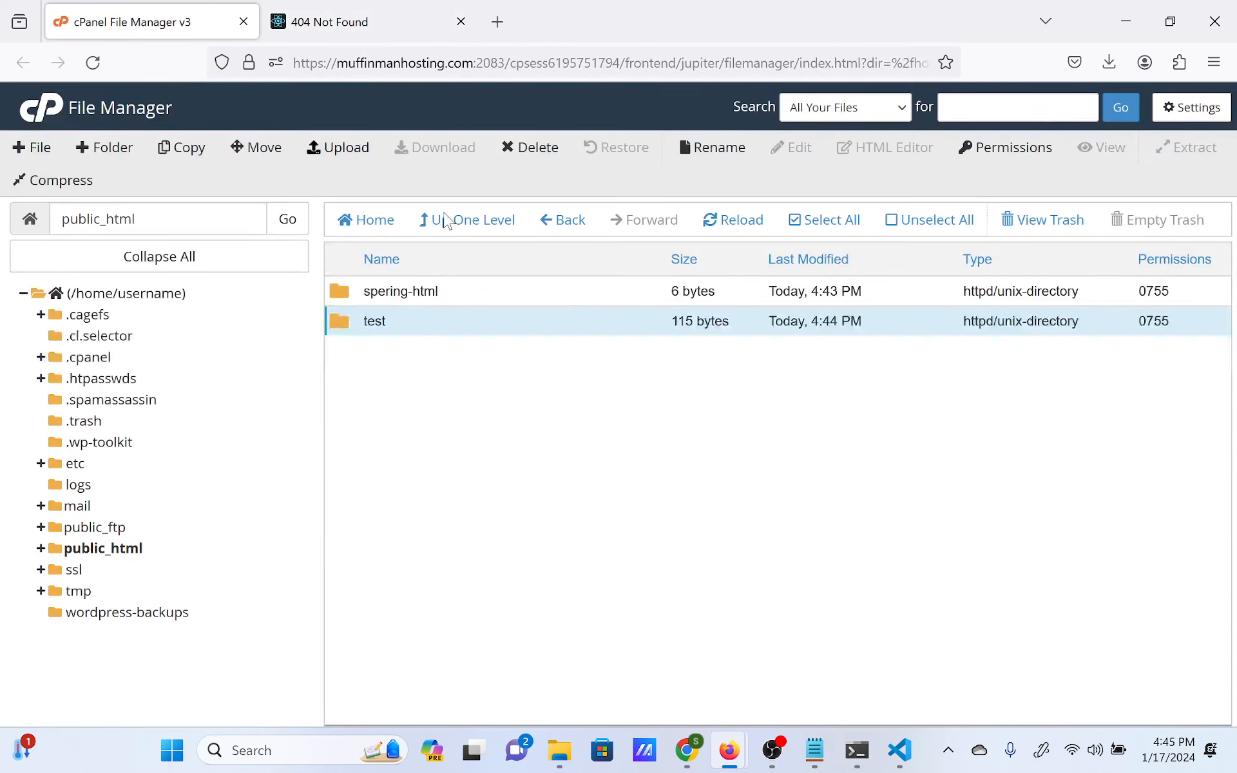
pyautogui.click(286, 12)
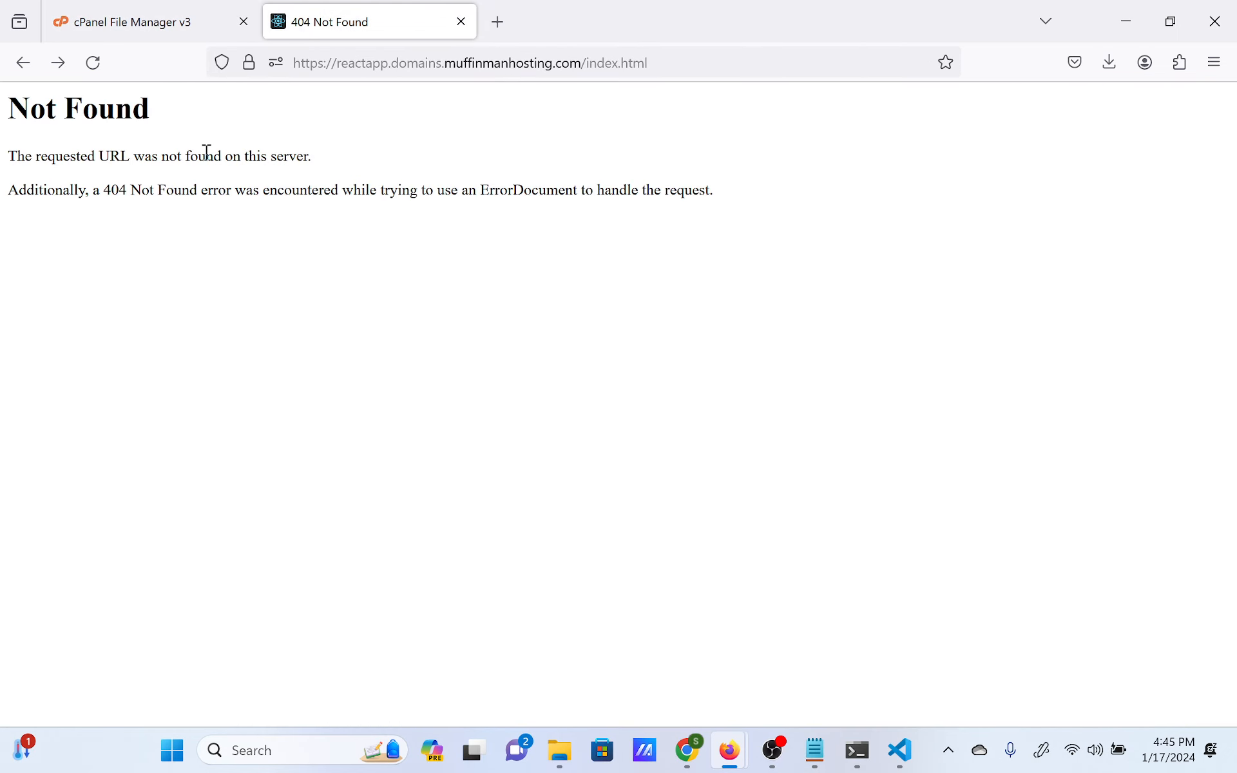